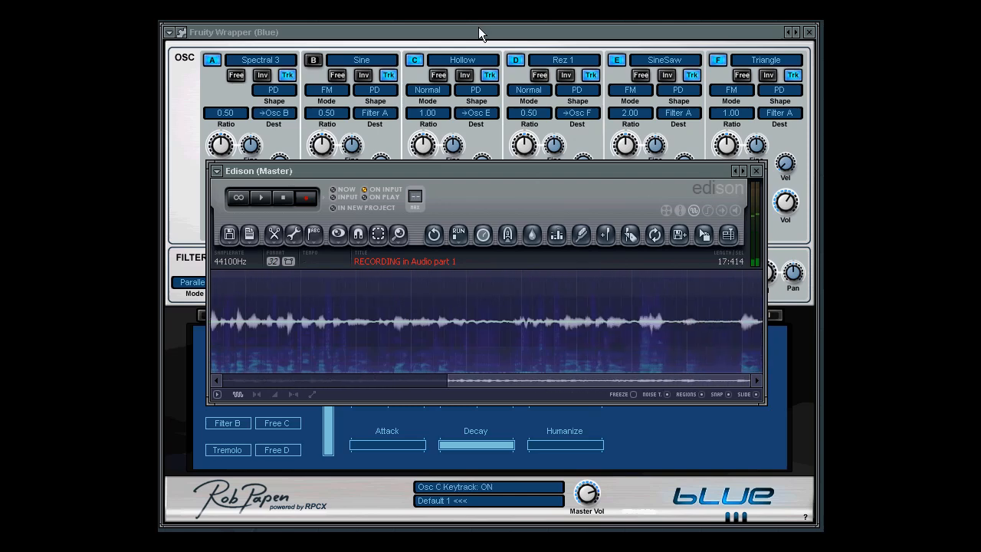
# Turn on oscillator B in the Blue synth and display its PD/WS shaping curve
pyautogui.click(508, 33)
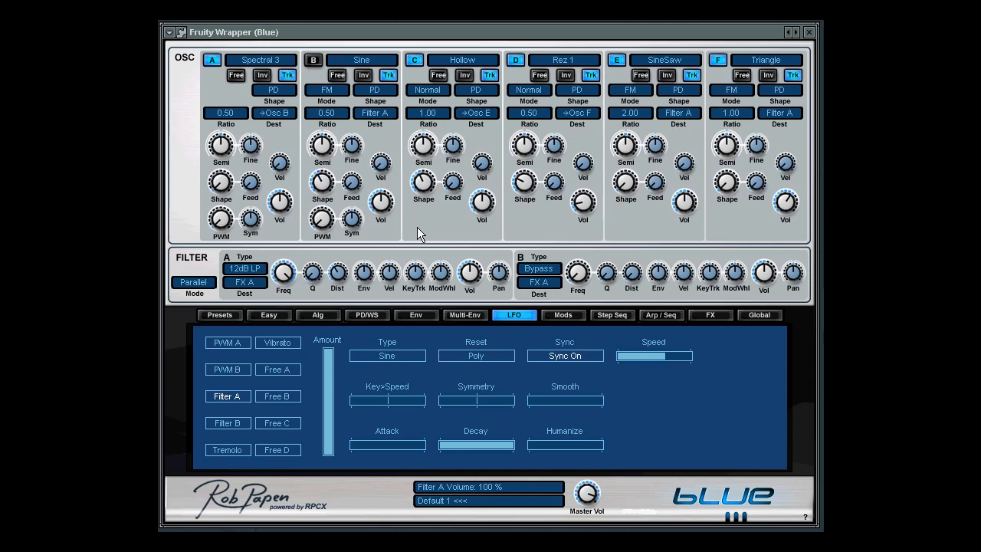
pyautogui.click(312, 60)
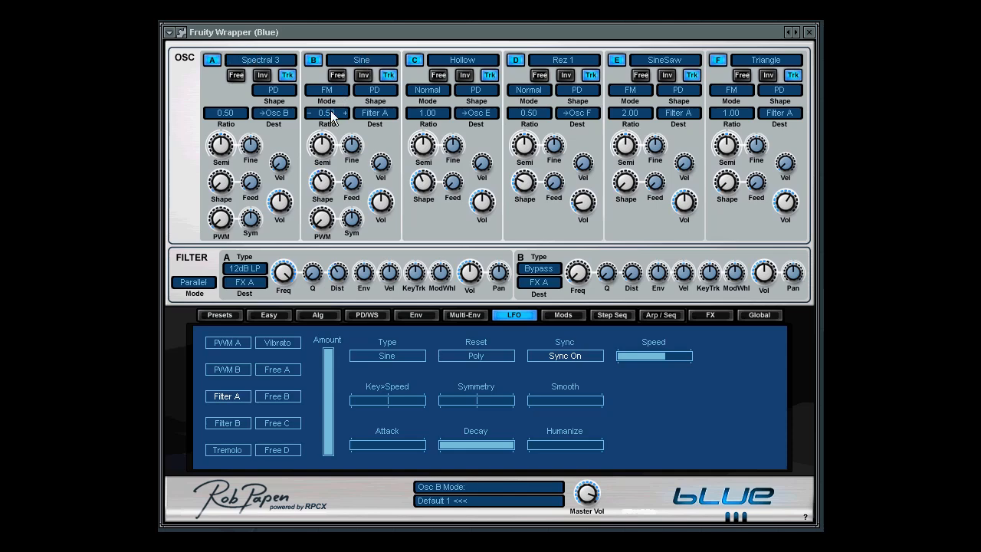
pyautogui.click(367, 316)
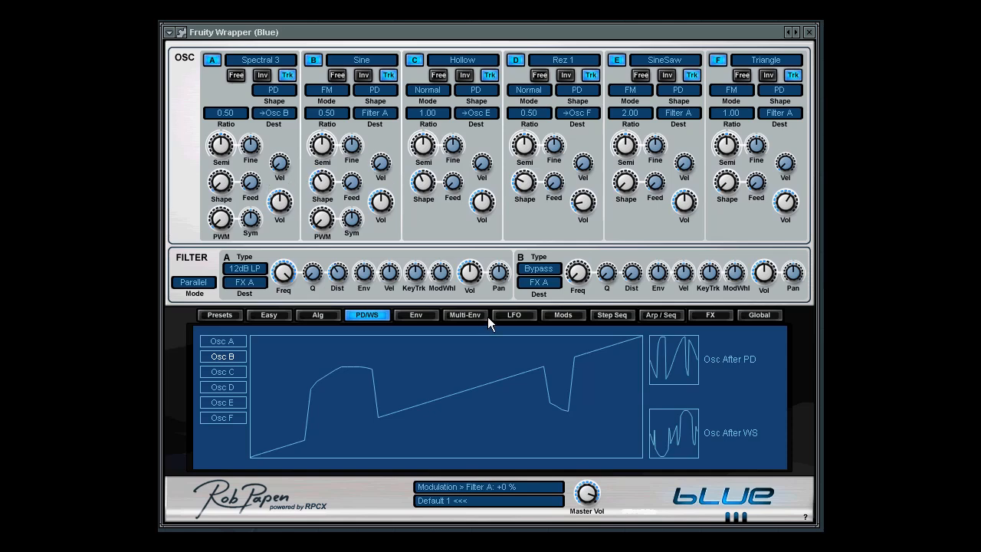
# Check the modulation slots and Filter A's LFO settings, and adjust Filter A's frequency to about 1.4 kHz
pyautogui.click(570, 315)
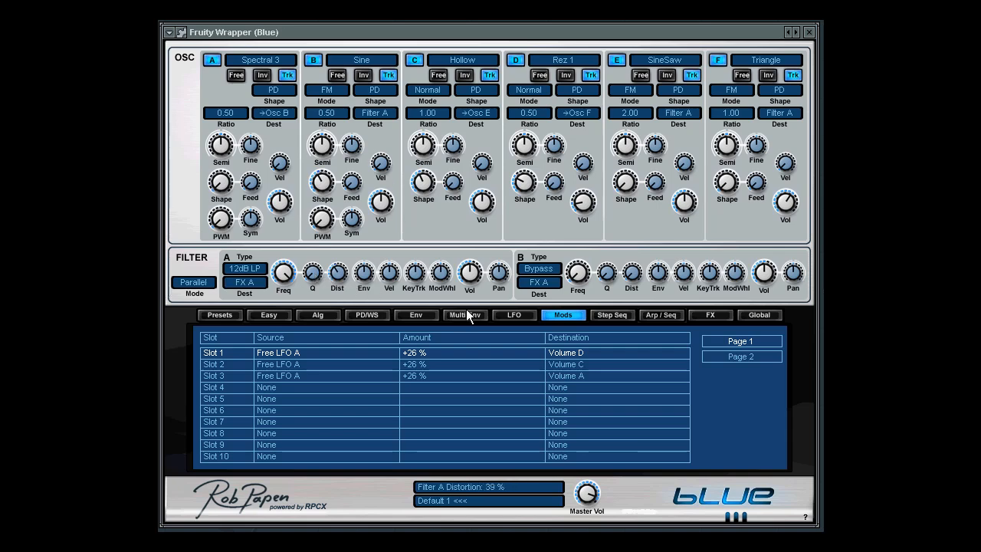
pyautogui.click(507, 313)
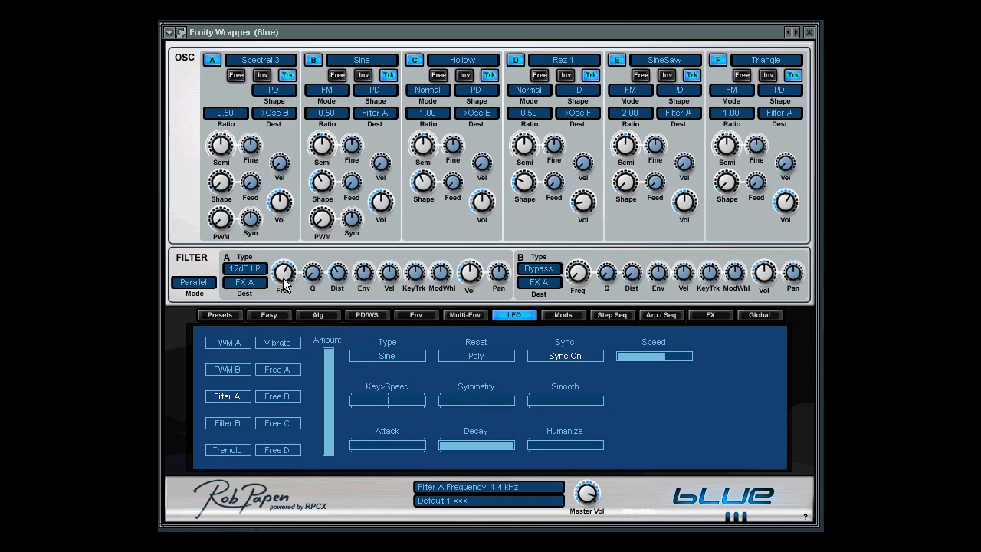
pyautogui.moveTo(282, 278)
pyautogui.mouseDown()
pyautogui.moveTo(283, 268)
pyautogui.moveTo(284, 278)
pyautogui.mouseUp()
# Close the Blue synth and Edison windows, bring the mixer fully into view and select the Blue track
pyautogui.click(810, 32)
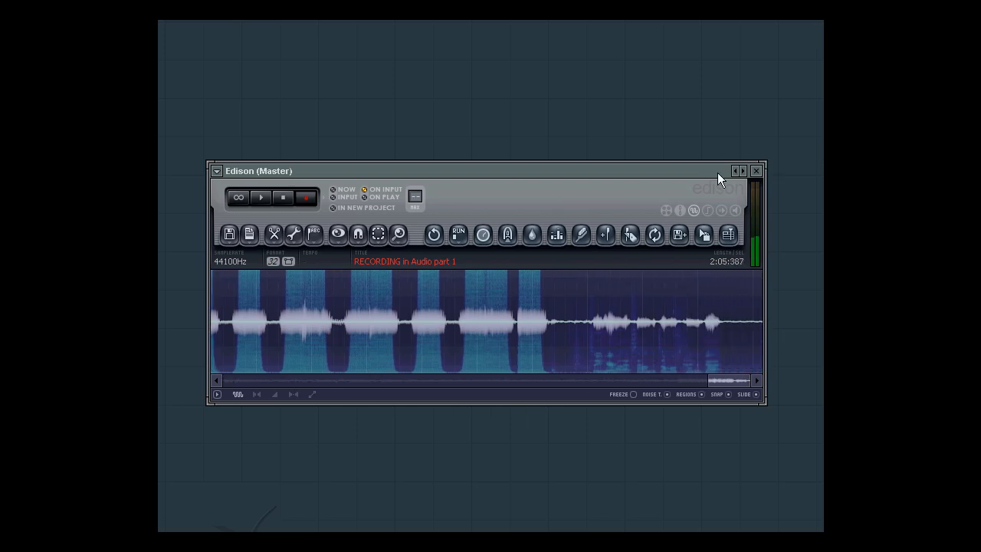
pyautogui.click(756, 171)
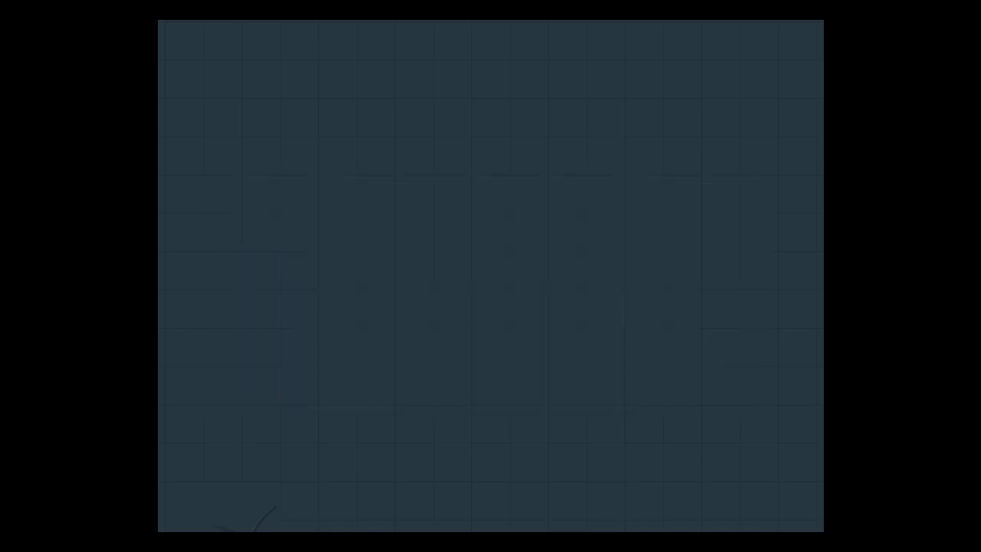
pyautogui.press('F9')
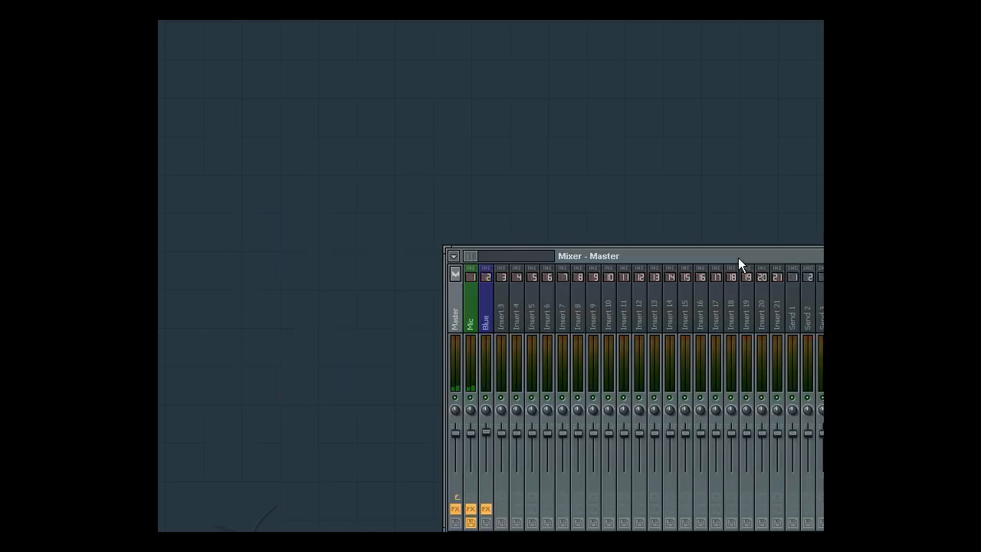
pyautogui.moveTo(739, 259); pyautogui.dragTo(512, 139)
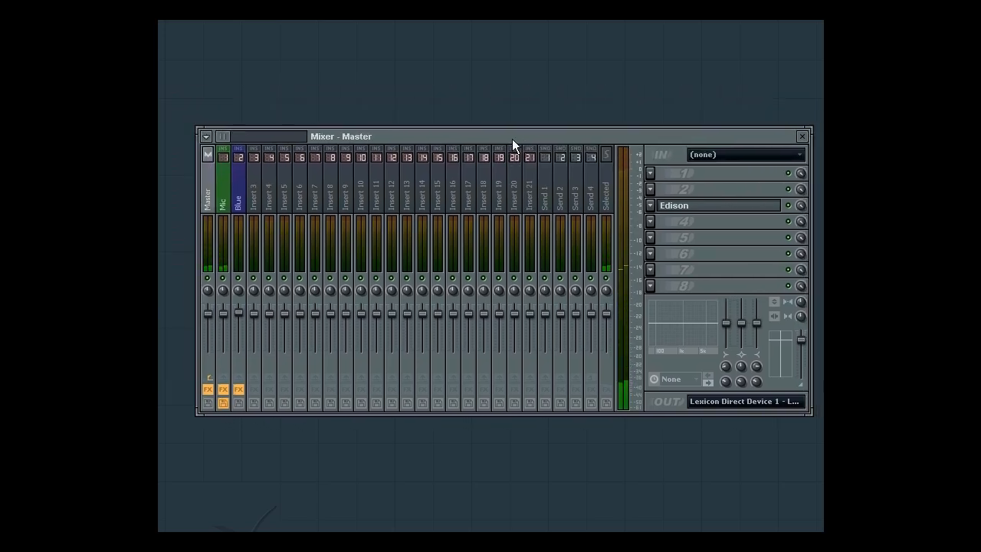
pyautogui.click(244, 201)
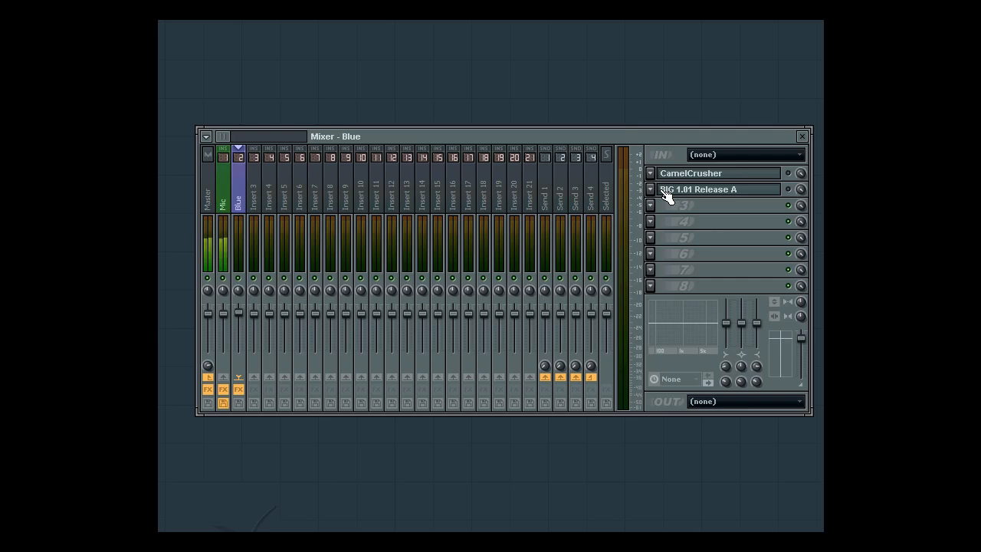
# Enable the CamelCrusher and BIG 1.01 Release A effects on the Blue track and review their settings
pyautogui.click(777, 176)
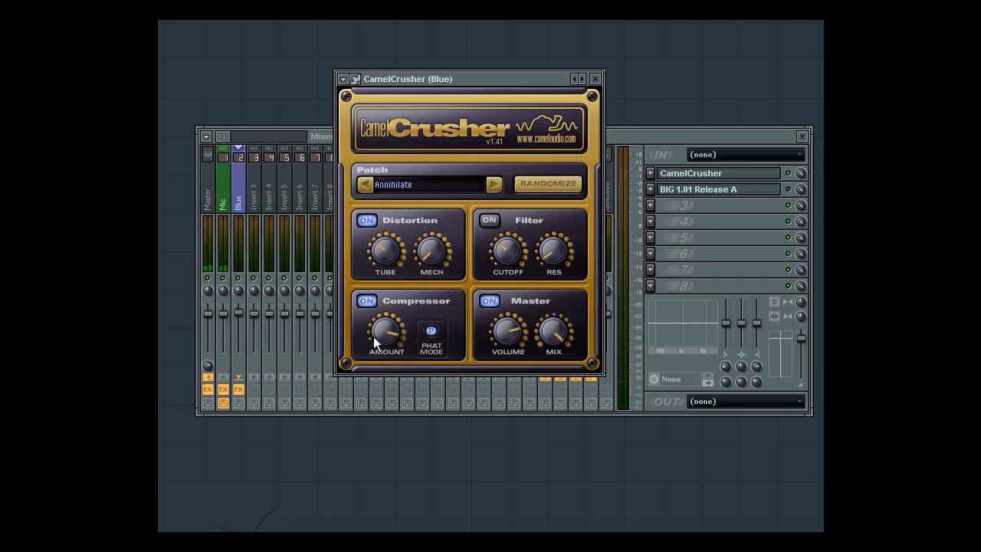
pyautogui.click(596, 79)
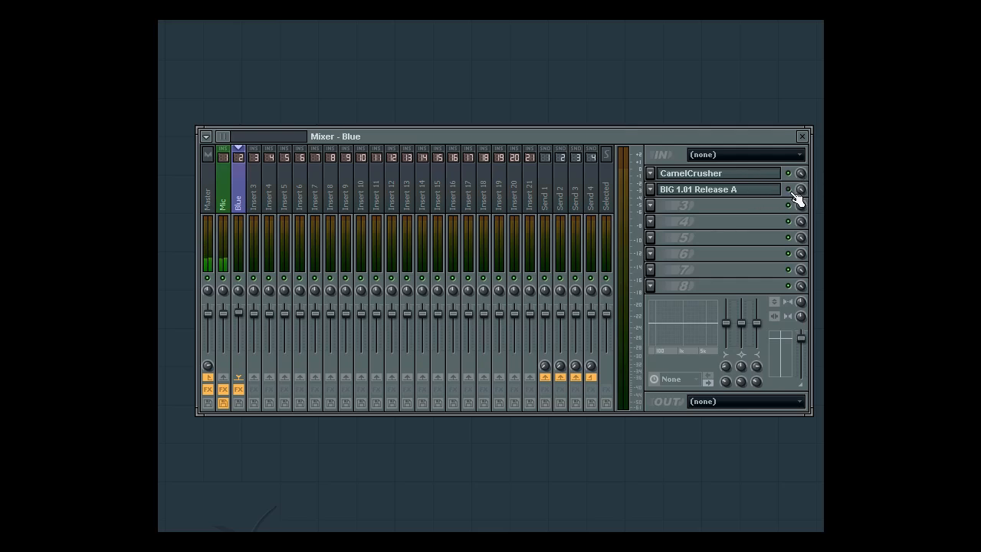
pyautogui.click(741, 190)
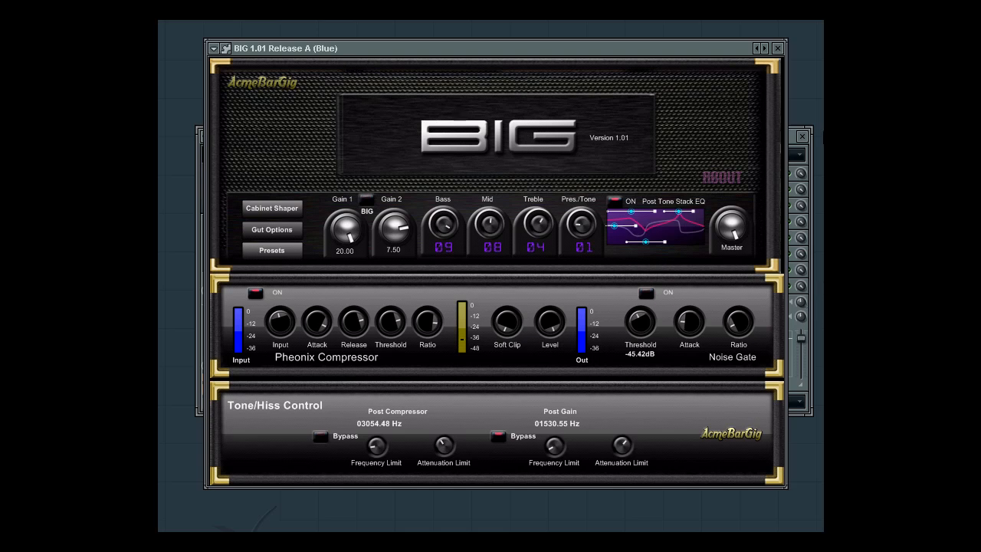
pyautogui.click(789, 137)
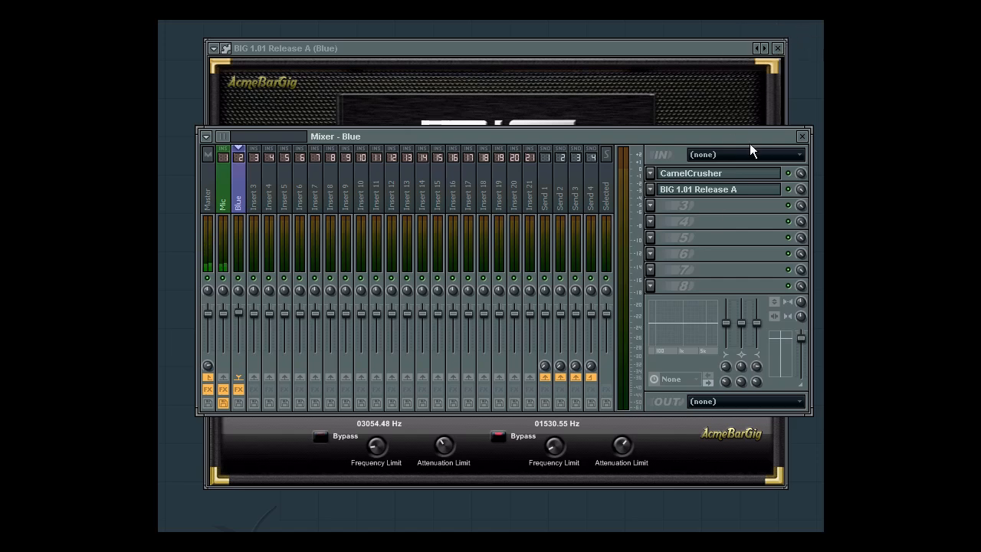
# Load Bitcrusher into effect slot 3 of the Blue track and set its drive to about 10.7 dB
pyautogui.click(654, 205)
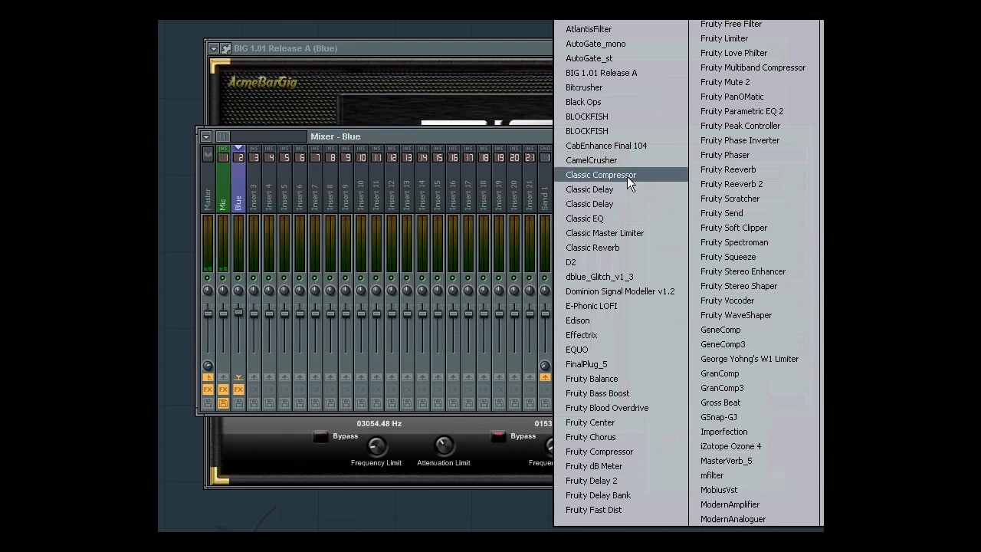
pyautogui.click(647, 86)
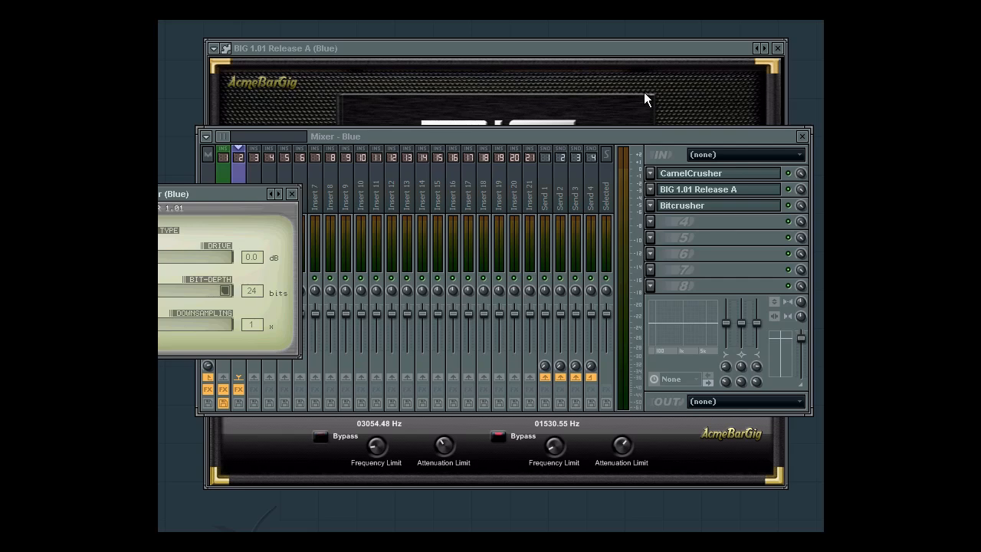
pyautogui.moveTo(234, 196); pyautogui.dragTo(667, 220)
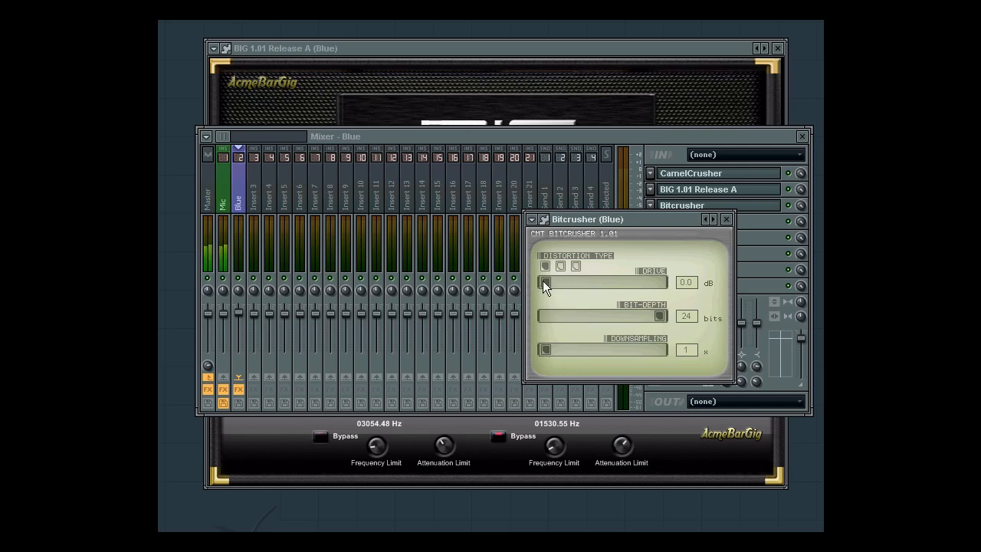
pyautogui.moveTo(542, 281); pyautogui.dragTo(561, 283)
# Lower the Blue track's volume fader and recheck the Bitcrusher settings
pyautogui.moveTo(239, 313); pyautogui.dragTo(239, 334)
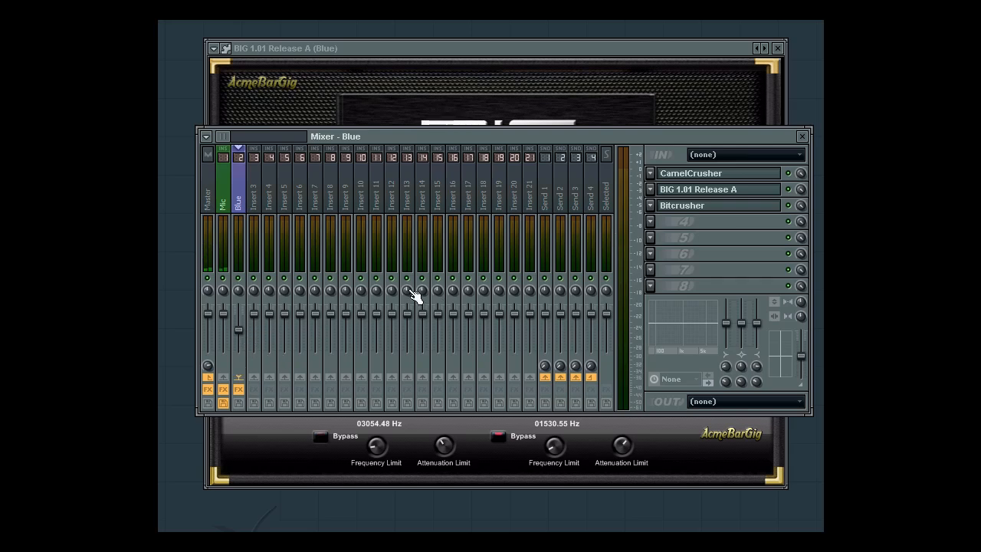
pyautogui.click(700, 207)
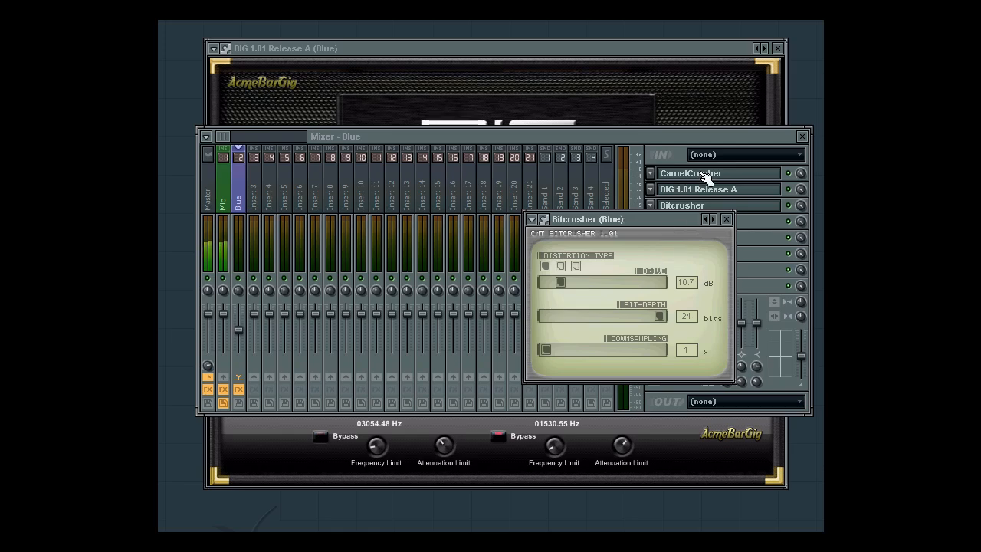
pyautogui.click(671, 132)
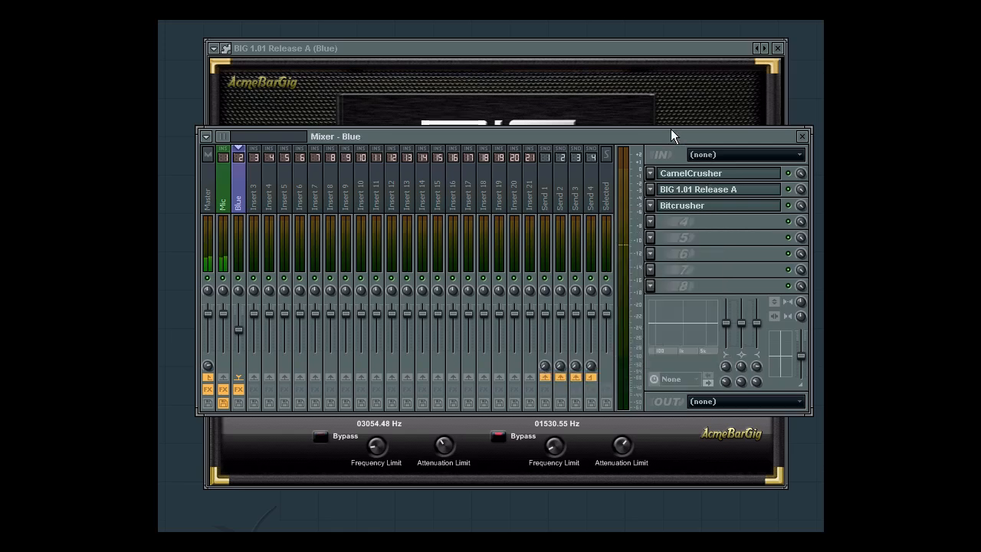
# Load a second CamelCrusher into effect slot 4 of the Blue track and reduce its compressor amount slightly
pyautogui.click(658, 218)
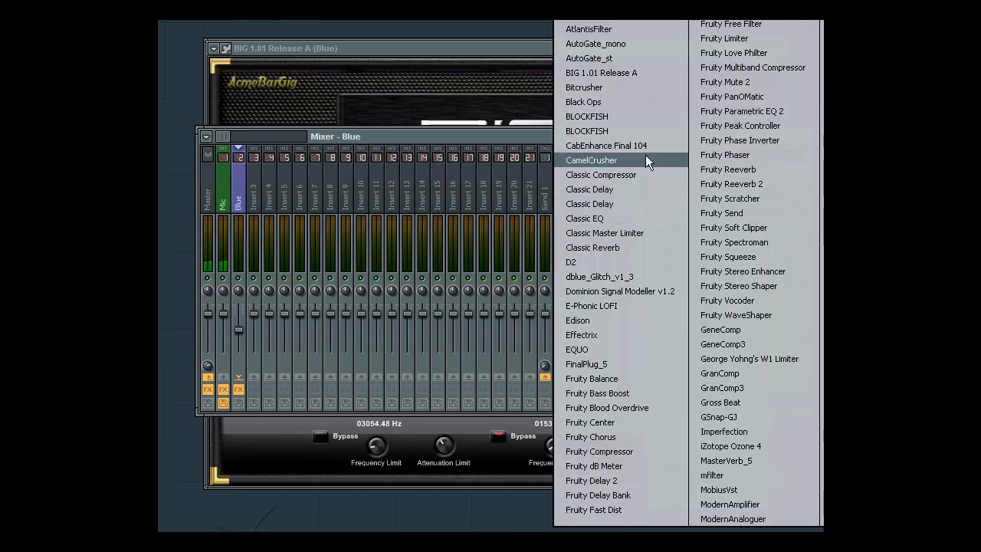
pyautogui.click(645, 157)
pyautogui.click(650, 222)
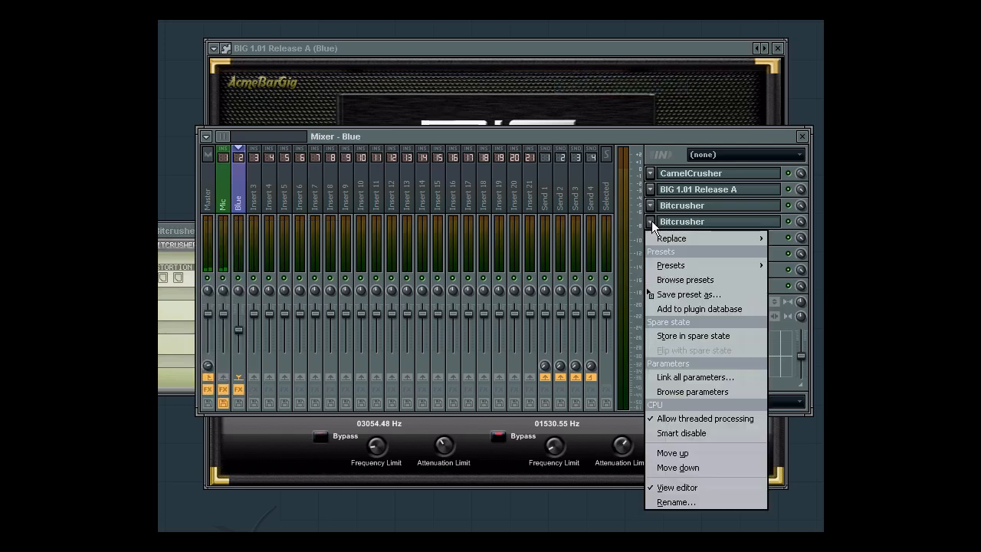
pyautogui.moveTo(677, 242)
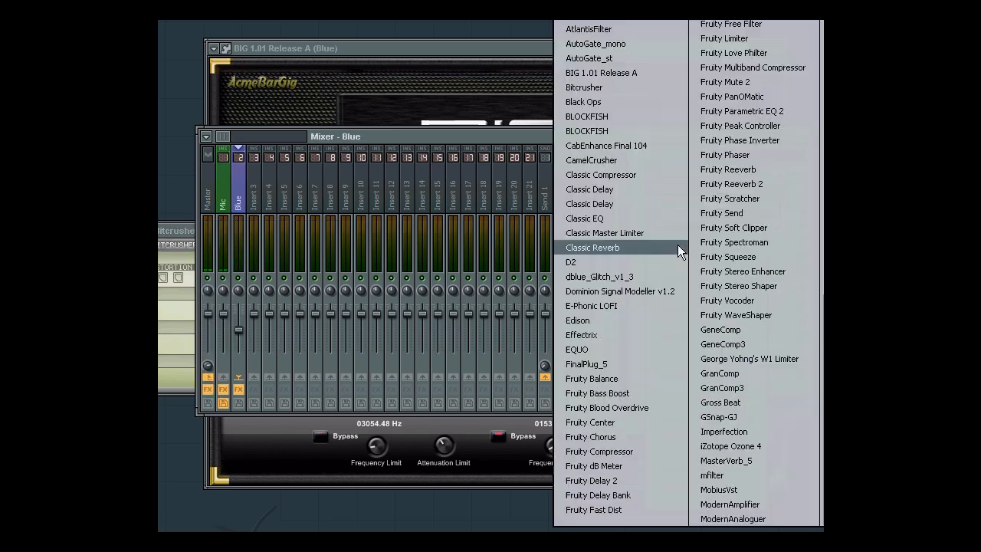
pyautogui.click(635, 163)
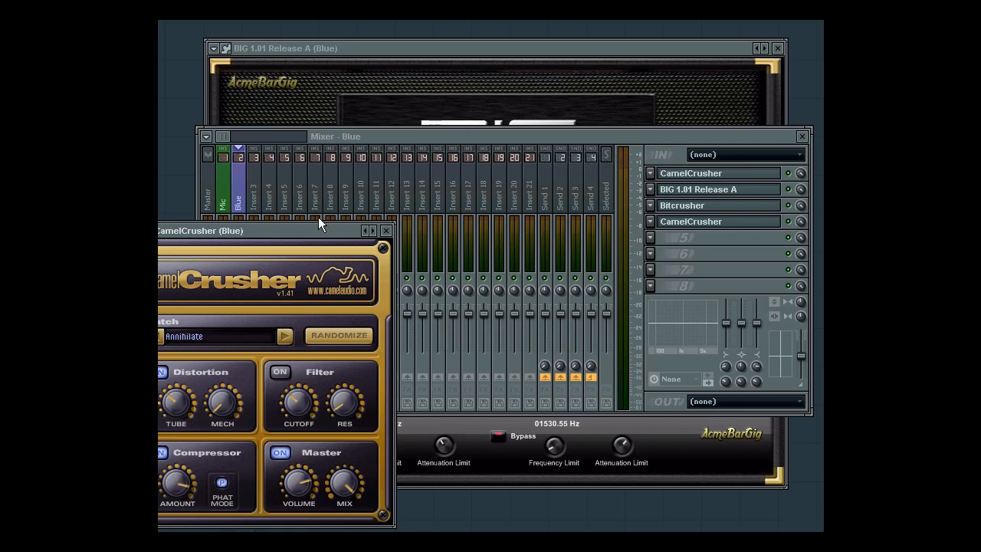
pyautogui.moveTo(291, 234); pyautogui.dragTo(740, 199)
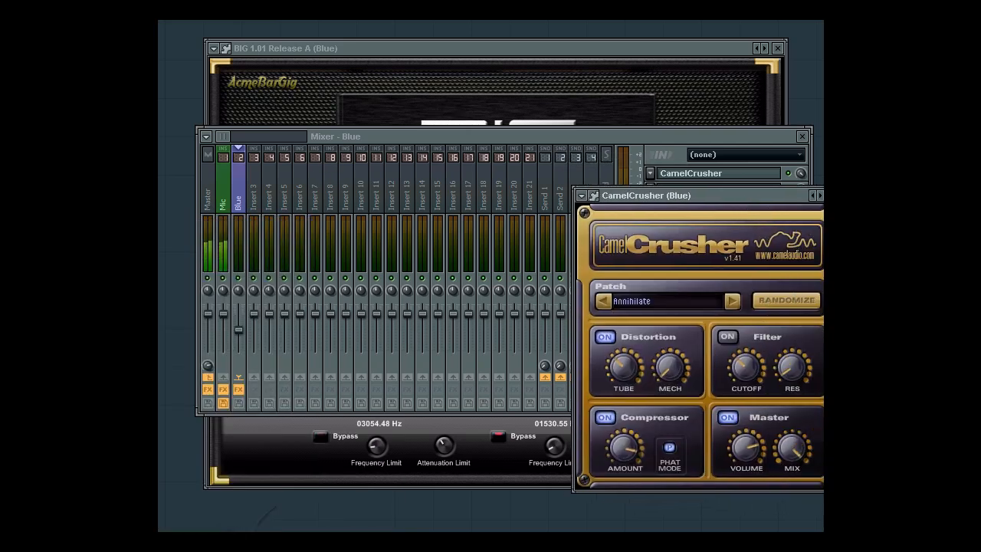
pyautogui.moveTo(620, 459); pyautogui.dragTo(613, 471)
pyautogui.click(834, 195)
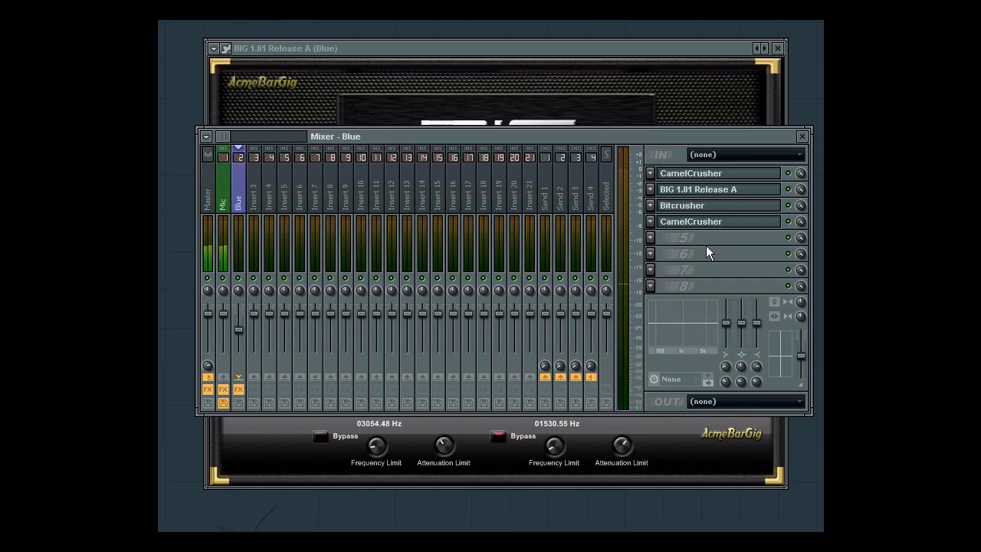
# Load Fruity Parametric EQ 2 into slot 6 of the Blue track and pull bands 1, 2 and 3 down to cut the lows
pyautogui.click(655, 253)
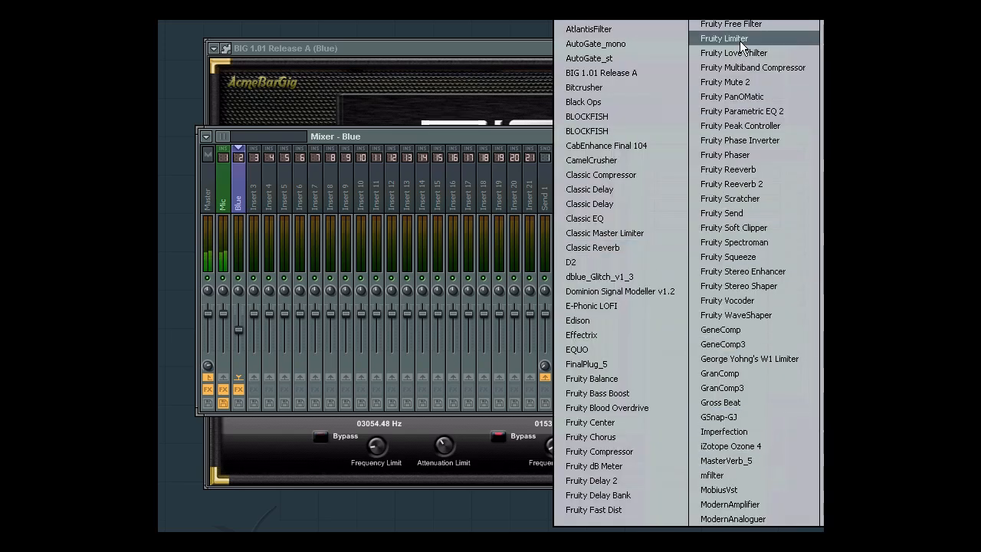
pyautogui.click(765, 115)
pyautogui.moveTo(270, 422); pyautogui.dragTo(253, 490)
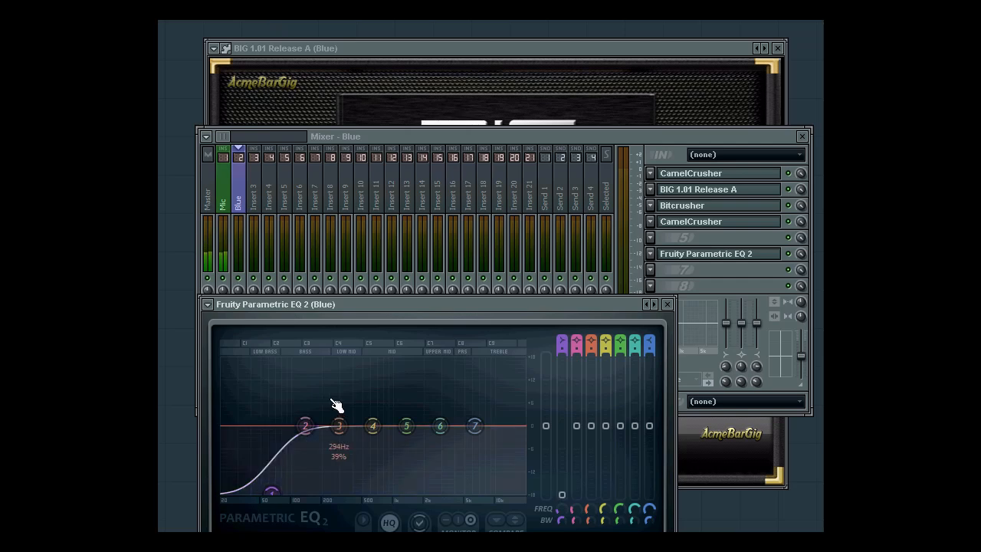
pyautogui.moveTo(306, 425); pyautogui.dragTo(216, 493)
pyautogui.moveTo(338, 425); pyautogui.dragTo(221, 471)
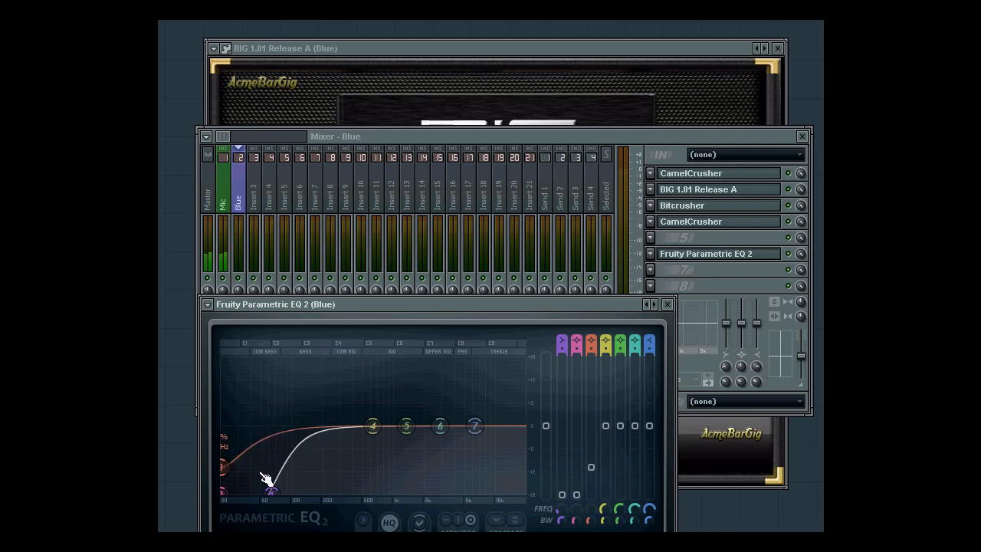
# Shift EQ bands 4, 5 and 6 to lower frequencies with slight boosts on 4 and 6, and cut the highs gently with band 7
pyautogui.moveTo(369, 427); pyautogui.dragTo(250, 406)
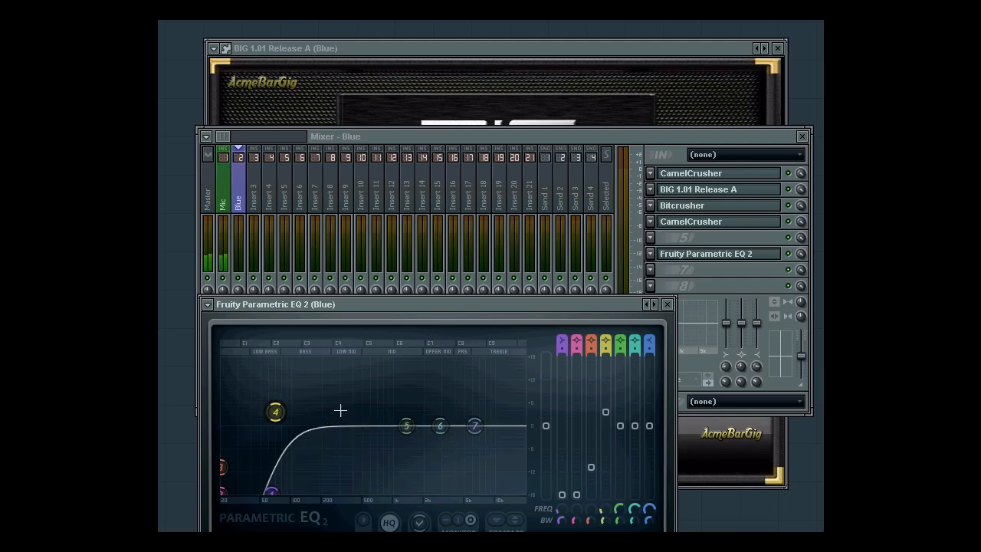
pyautogui.moveTo(399, 436); pyautogui.dragTo(342, 438)
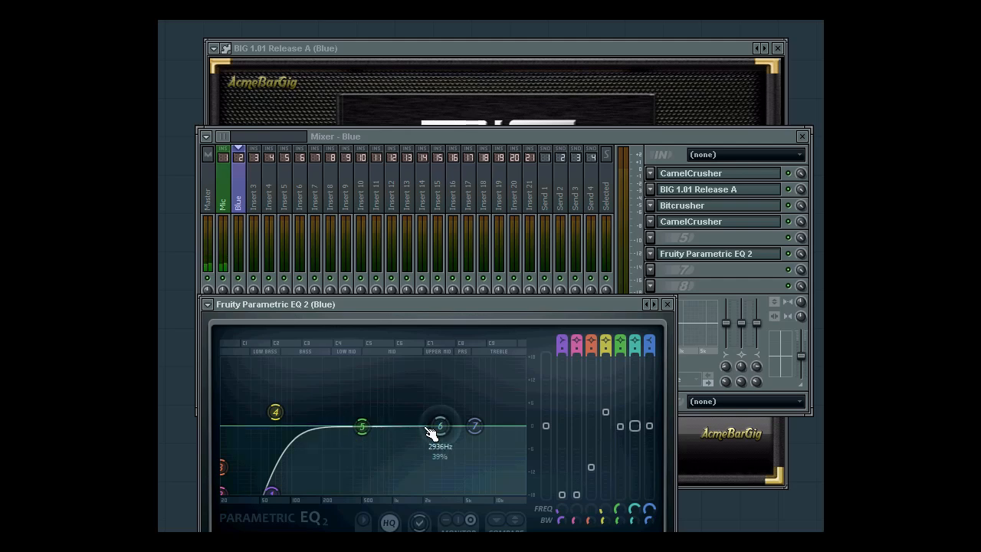
pyautogui.moveTo(429, 432)
pyautogui.mouseDown()
pyautogui.moveTo(400, 432)
pyautogui.moveTo(423, 441)
pyautogui.mouseUp()
pyautogui.moveTo(491, 431); pyautogui.dragTo(508, 442)
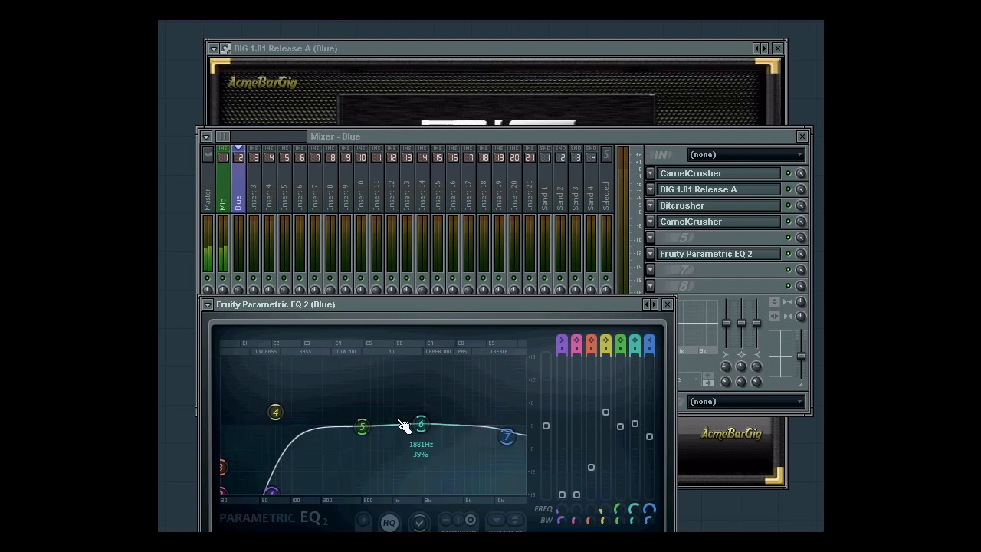
pyautogui.moveTo(414, 422); pyautogui.dragTo(354, 417)
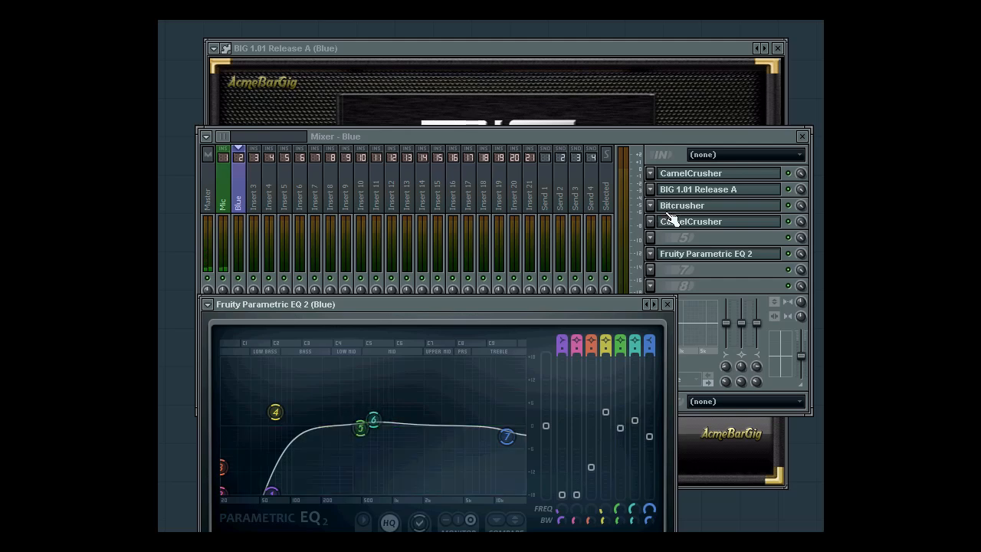
# Bring the mixer to the front and start playback to audition the Blue track's effect chain
pyautogui.click(643, 138)
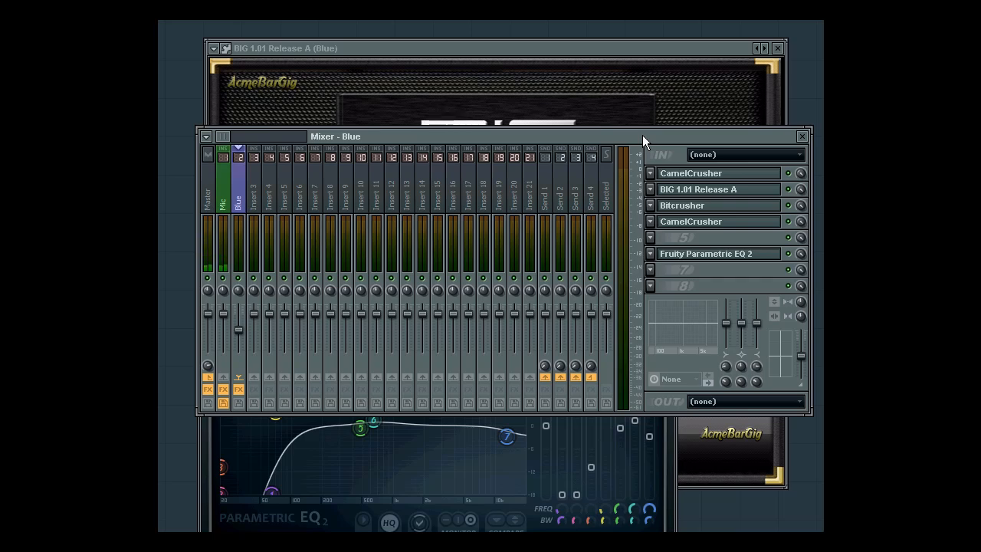
pyautogui.press('space')
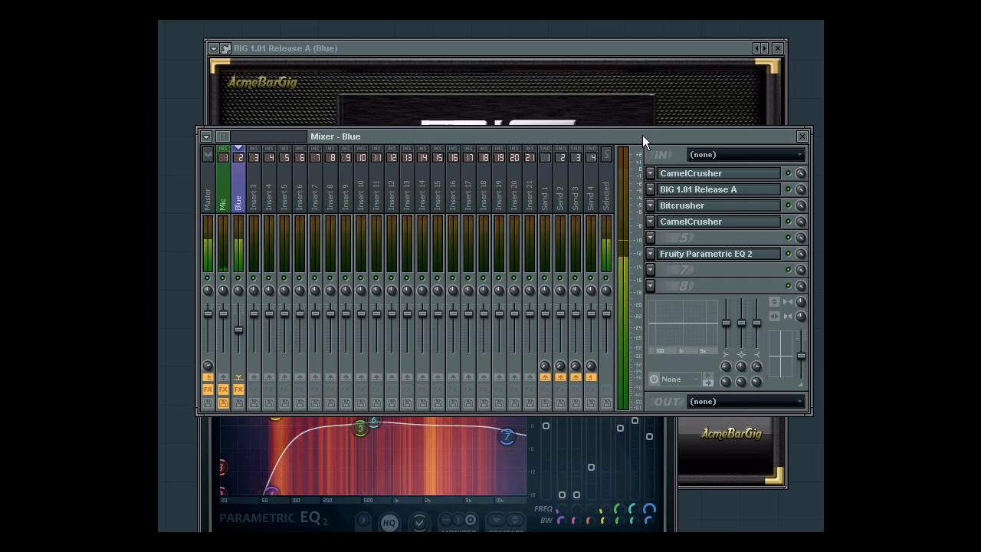
# Raise the Blue track's volume fader slightly and audition the processed bass
pyautogui.press('space')
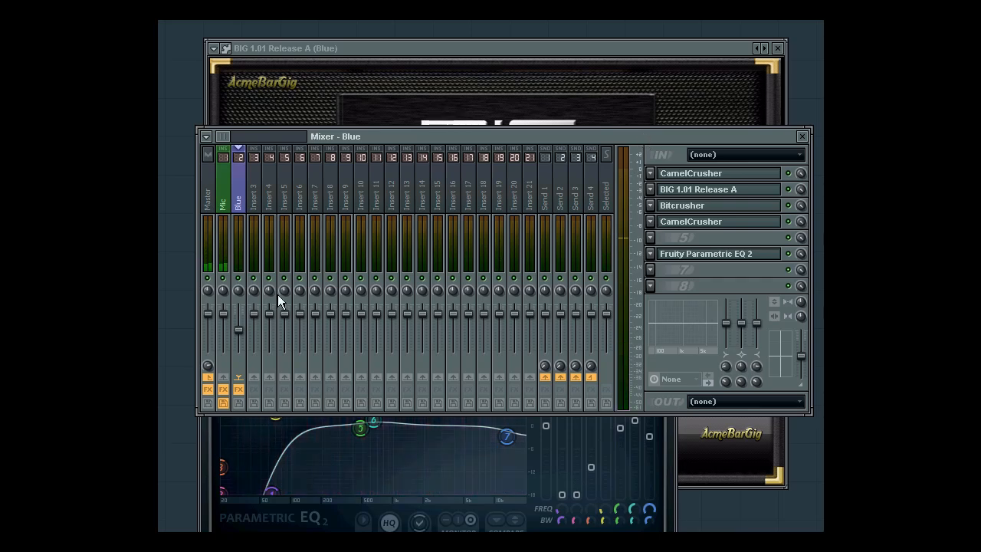
pyautogui.moveTo(243, 331); pyautogui.dragTo(247, 323)
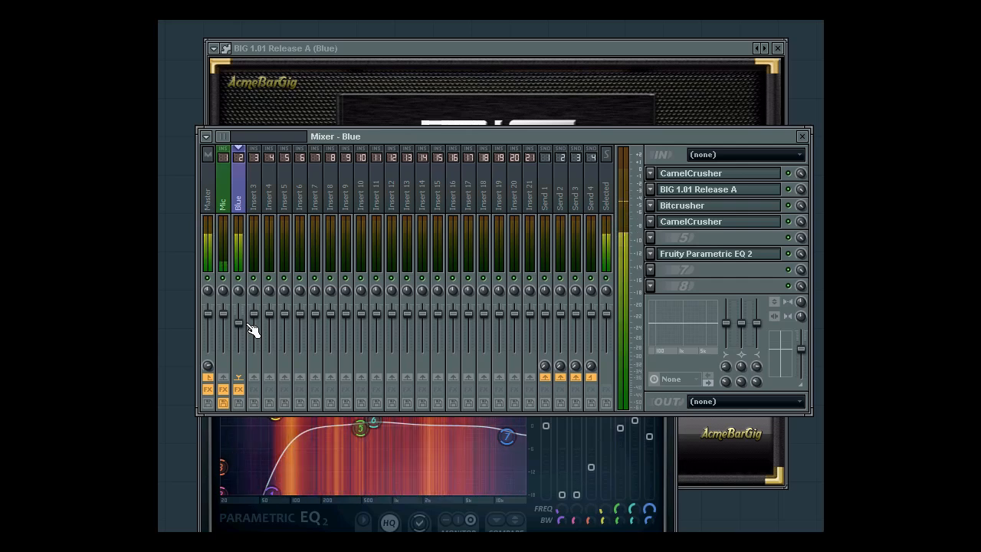
pyautogui.press('space')
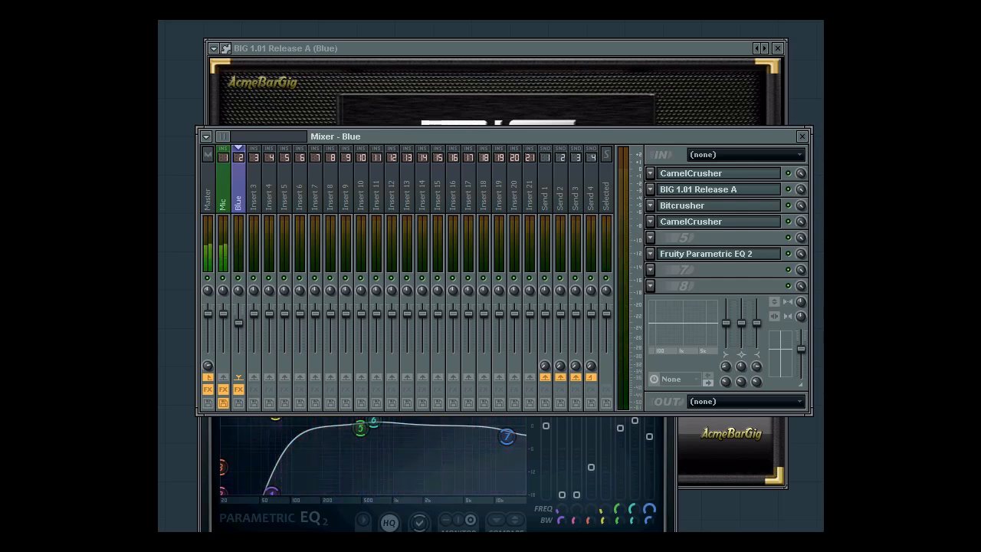
# Check the Edison recording in effect slot 3 of the Master track
pyautogui.click(209, 211)
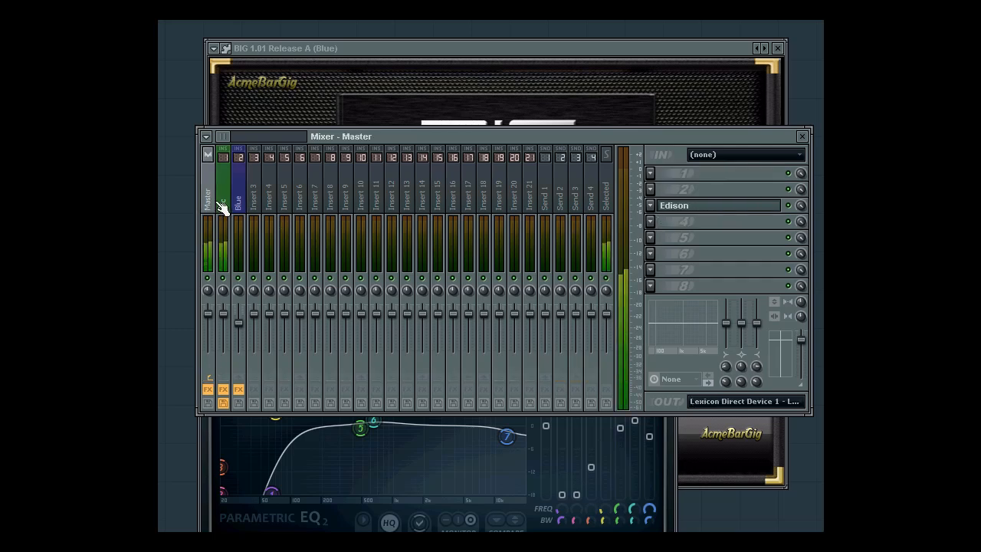
pyautogui.click(705, 209)
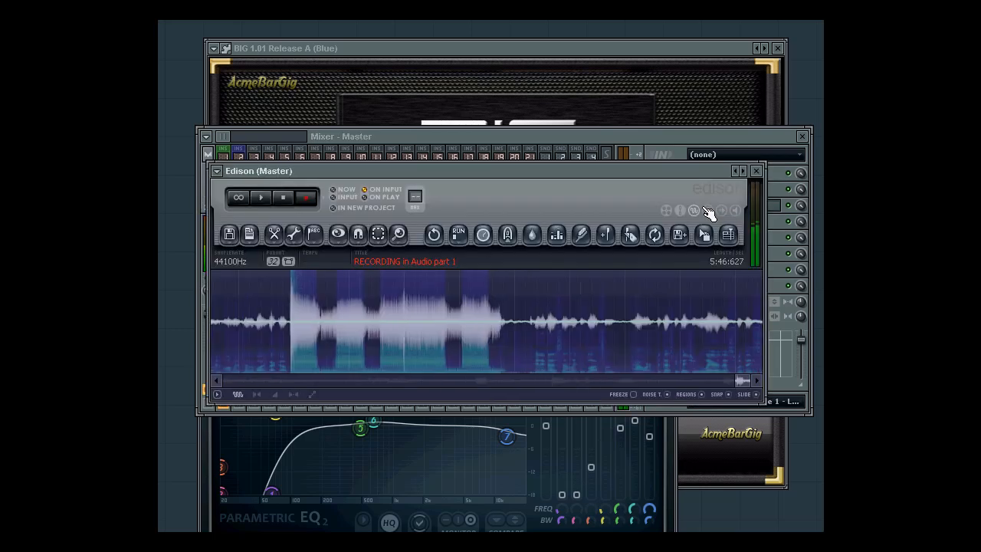
pyautogui.click(756, 171)
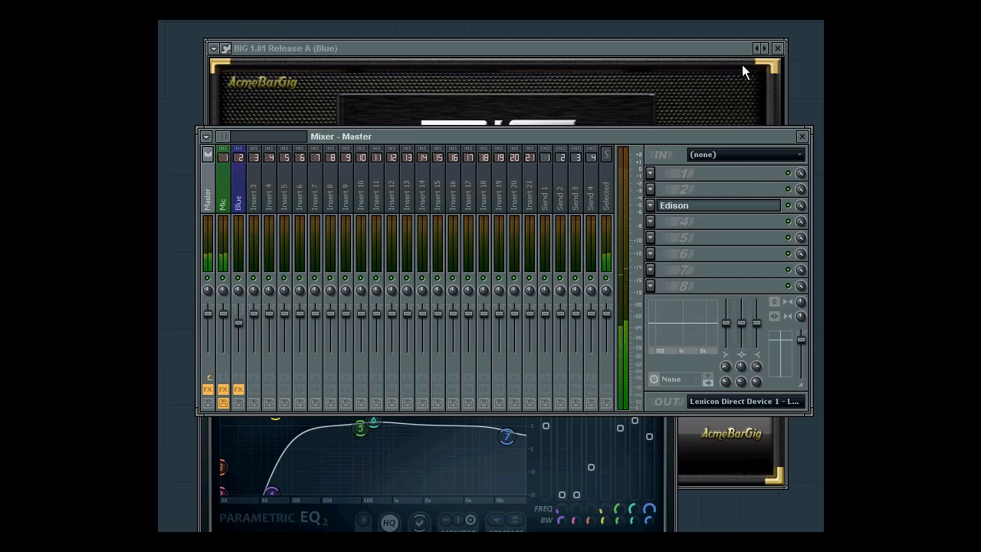
# Close the mixer and the open BIG 1.01, Parametric EQ 2 and Bitcrusher windows of the Blue track
pyautogui.click(778, 48)
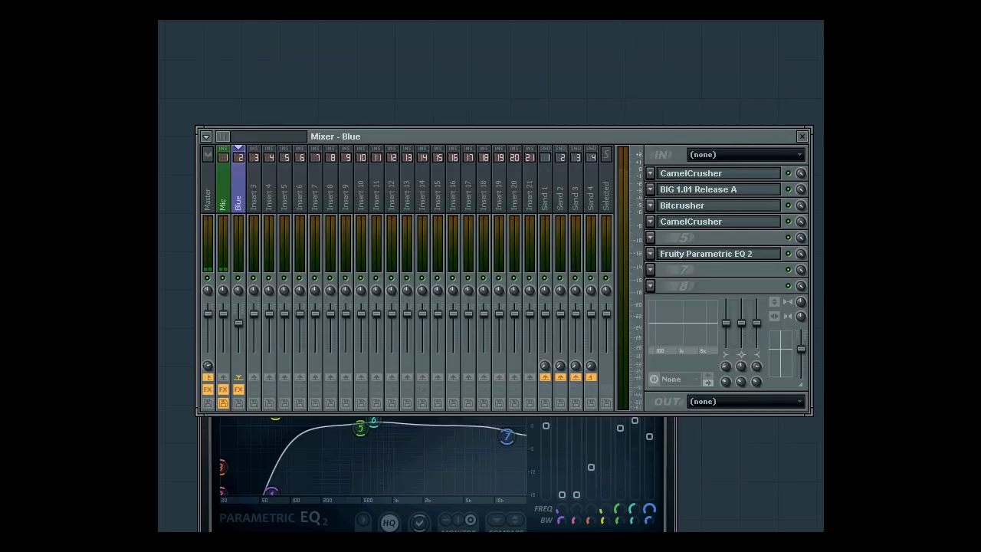
pyautogui.click(802, 138)
pyautogui.click(667, 304)
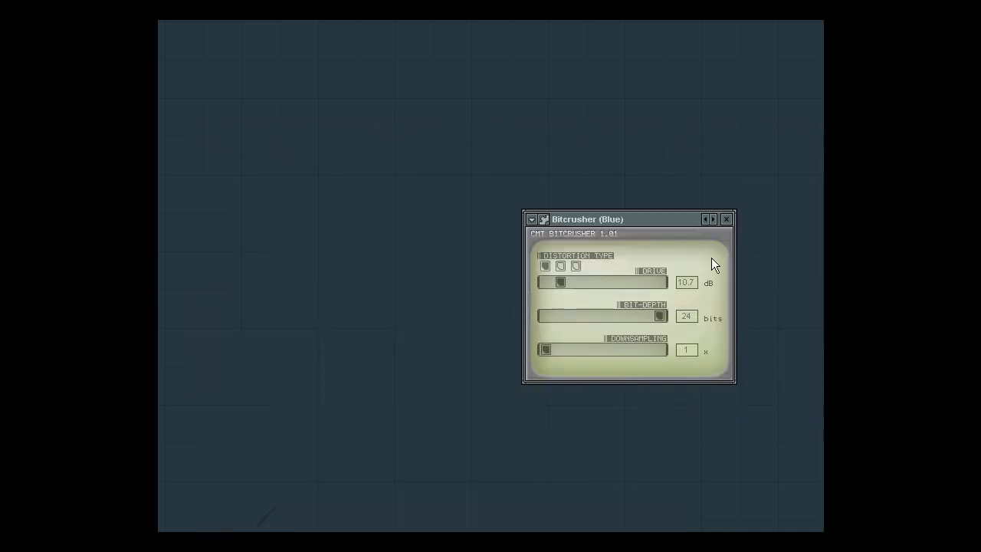
pyautogui.click(726, 220)
# Add a 3x Osc channel to the pattern below Blue and set its root note to C6
pyautogui.press('F6')
pyautogui.moveTo(597, 190); pyautogui.dragTo(511, 219)
pyautogui.click(160, 20)
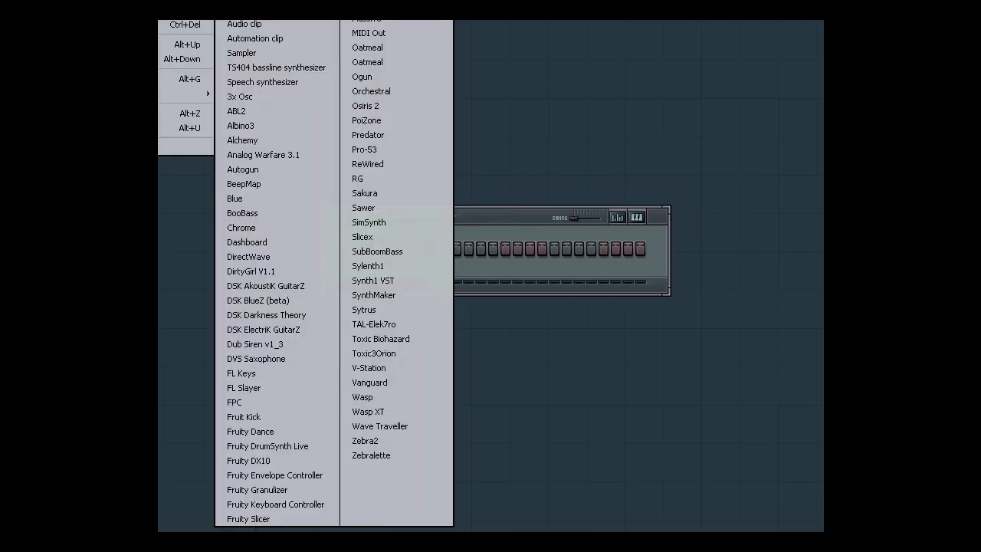
pyautogui.click(296, 97)
pyautogui.moveTo(952, 159); pyautogui.dragTo(731, 129)
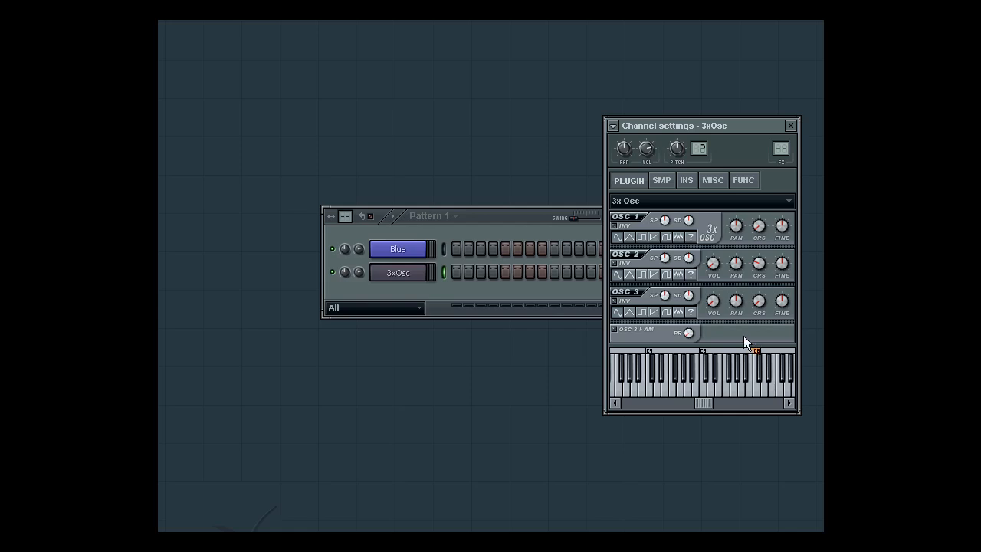
# Limit the 3xOsc channel's maximum polyphony to 1, audition it with several notes and close its settings
pyautogui.click(662, 376)
pyautogui.press('x')
pyautogui.press('h')
pyautogui.click(711, 181)
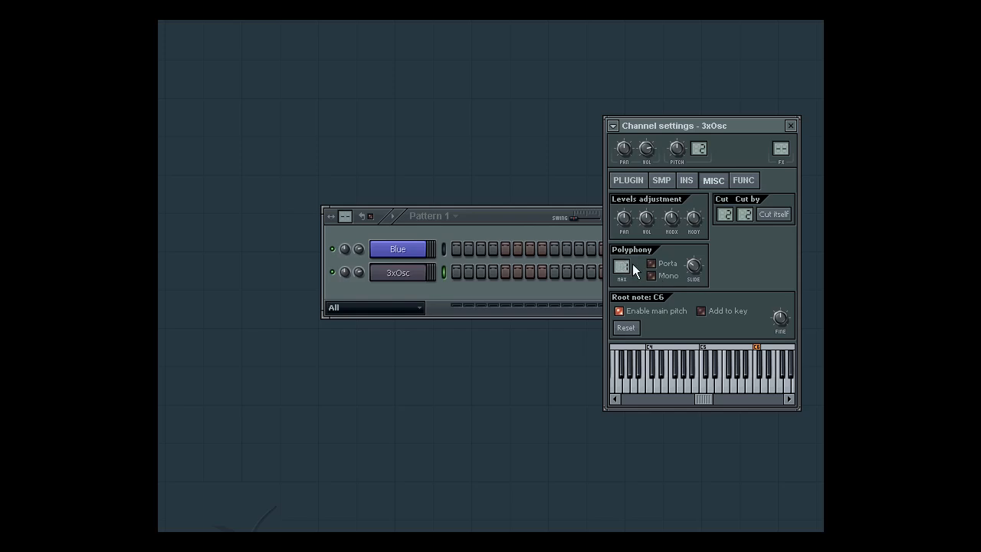
pyautogui.press('d')
pyautogui.press('h')
pyautogui.press('b')
pyautogui.press('h')
pyautogui.press('h')
pyautogui.click(792, 125)
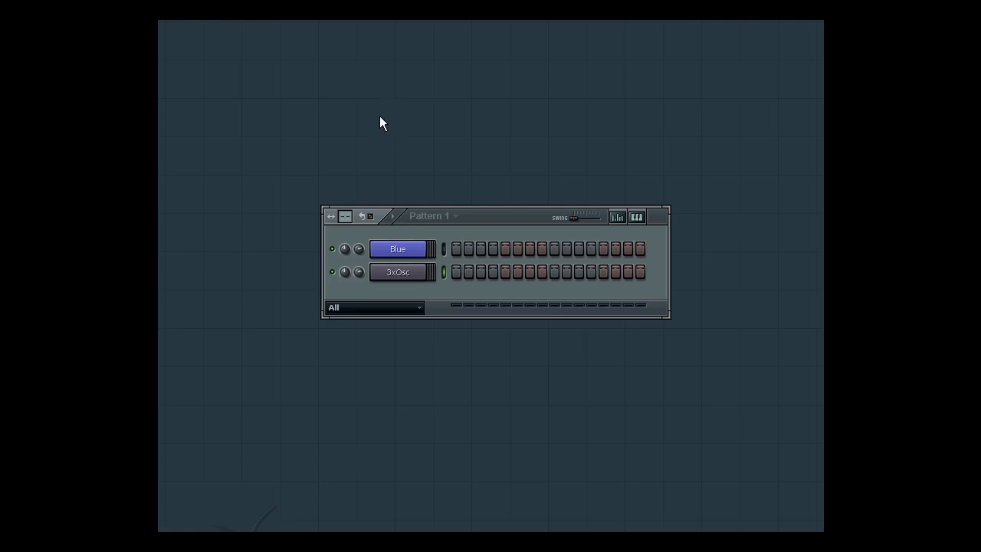
# Insert a Layer channel above the Blue channel
pyautogui.rightClick(401, 248)
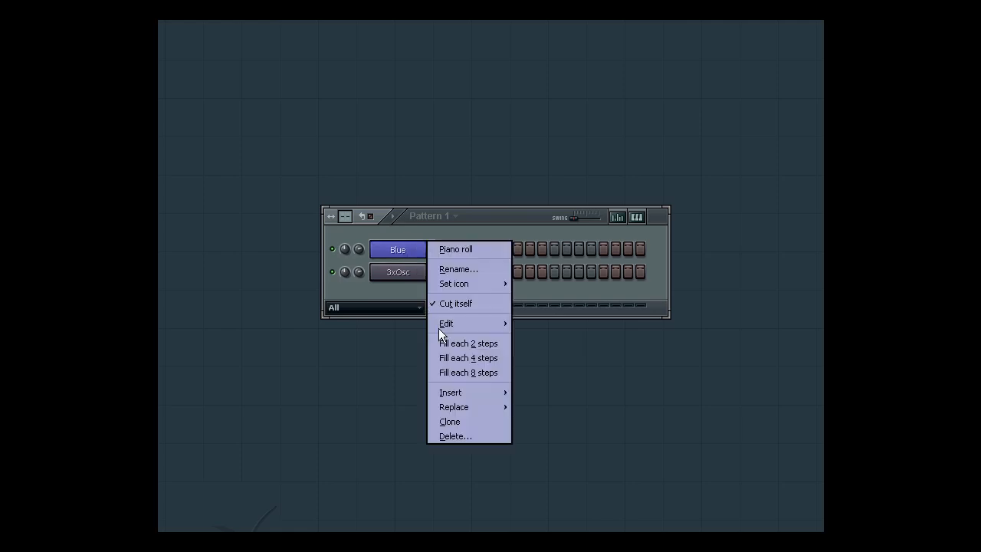
pyautogui.moveTo(457, 392)
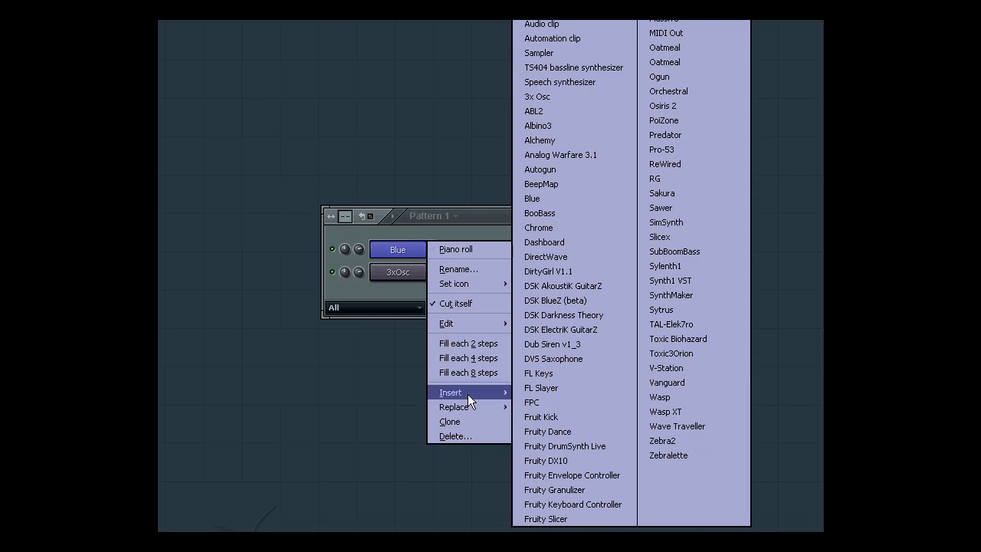
pyautogui.click(558, 24)
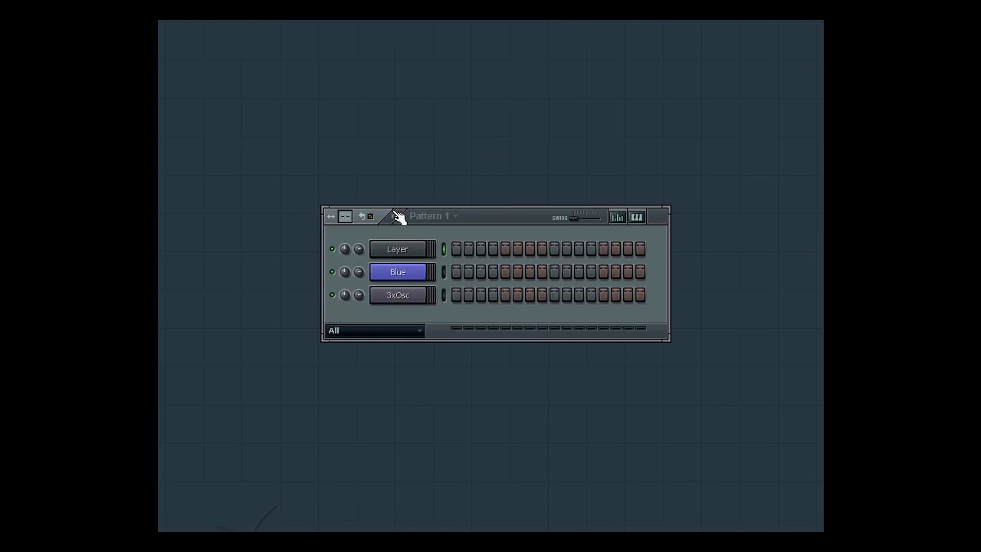
# Rename the Layer channel as "bass and sub"
pyautogui.rightClick(420, 249)
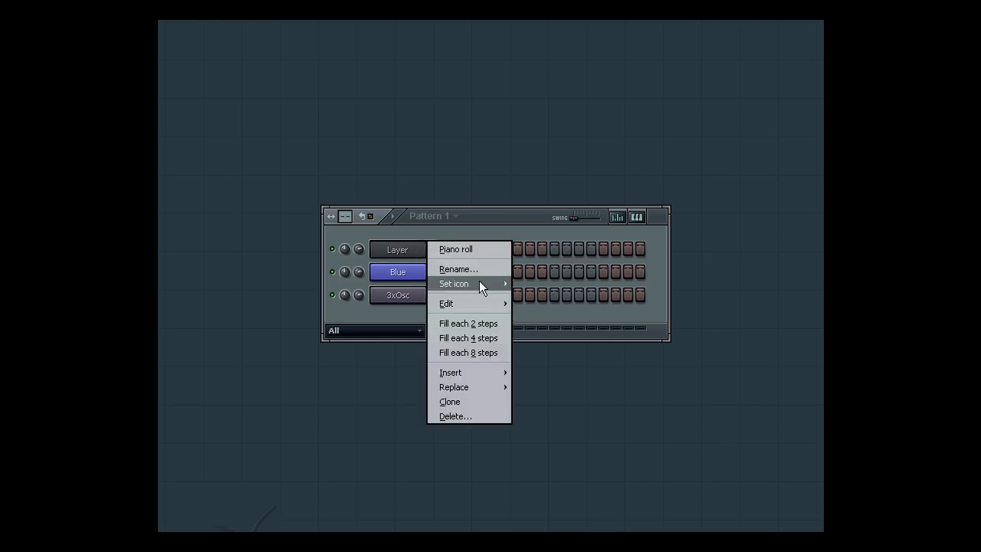
pyautogui.click(482, 266)
pyautogui.write('b')
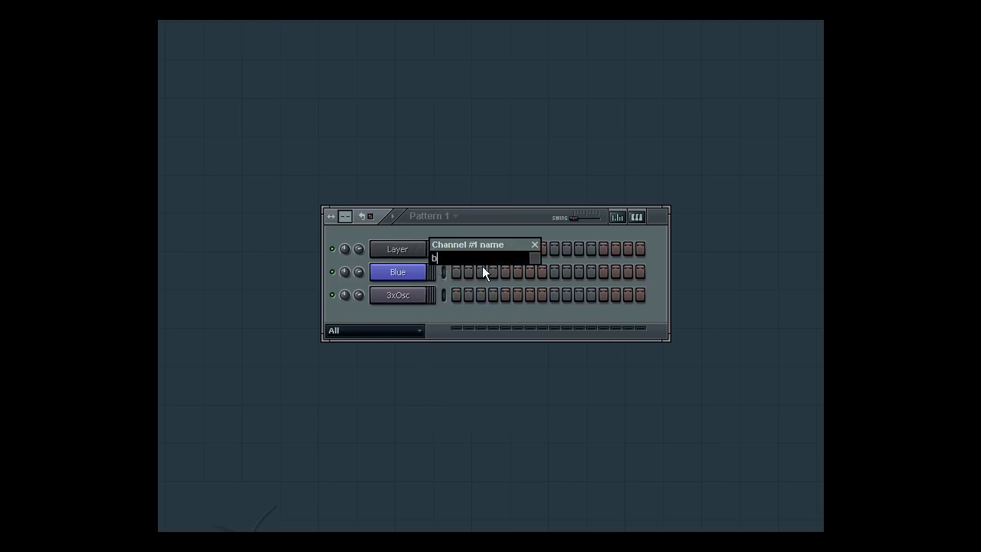
pyautogui.write('ass and sub')
pyautogui.press('Return')
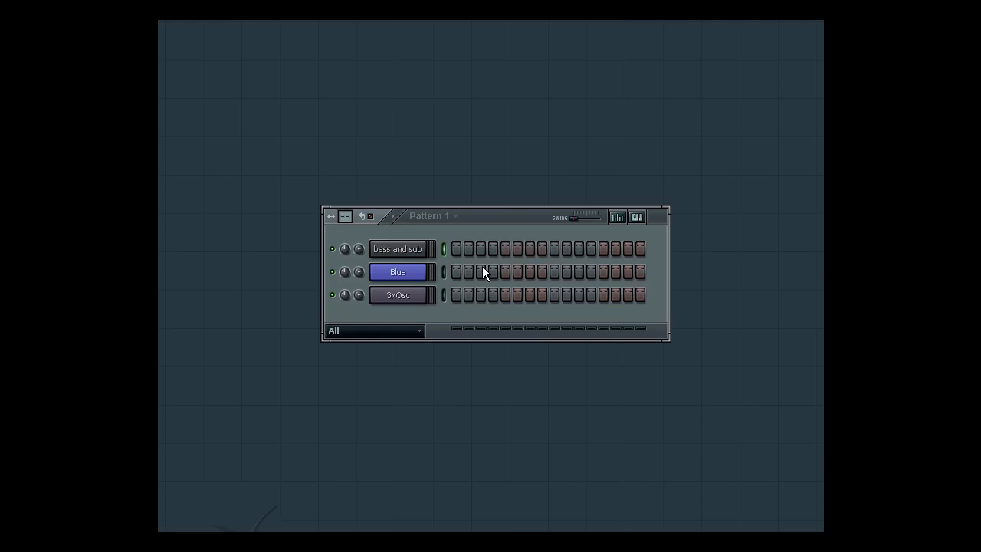
# Set the Blue and 3xOsc channels as children of the "bass and sub" layer, leaving only the layer selected
pyautogui.click(412, 252)
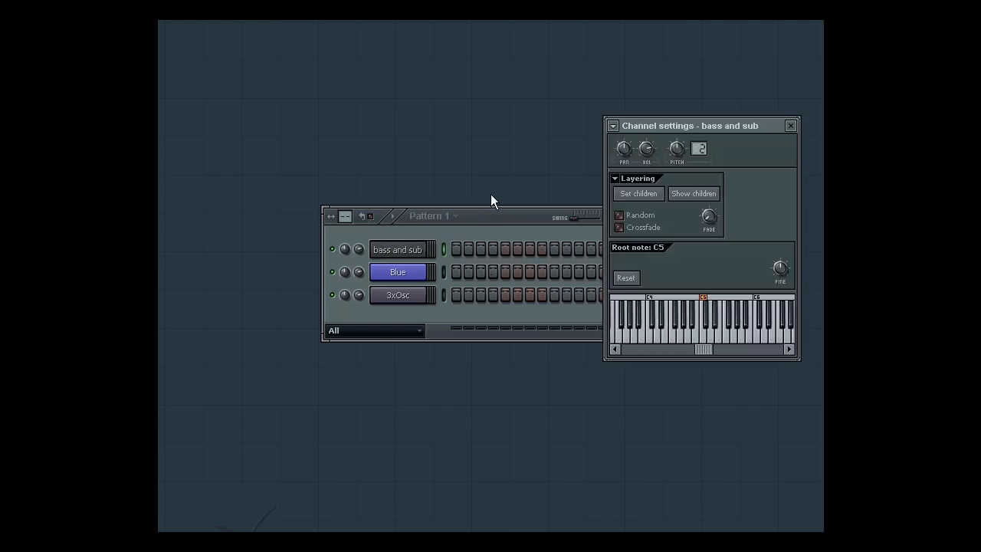
pyautogui.click(505, 215)
pyautogui.moveTo(504, 214); pyautogui.dragTo(432, 162)
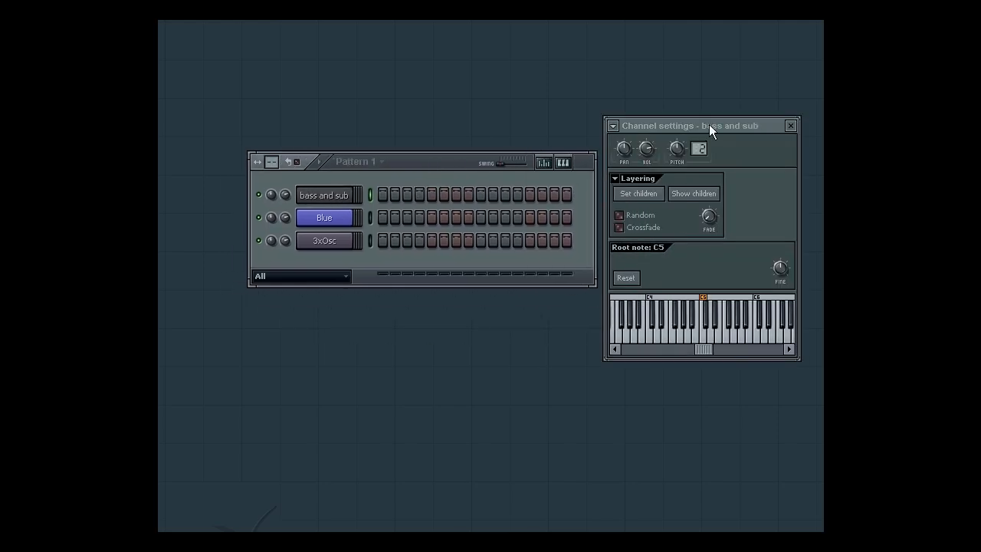
pyautogui.moveTo(709, 124); pyautogui.dragTo(704, 117)
pyautogui.moveTo(447, 166); pyautogui.dragTo(470, 158)
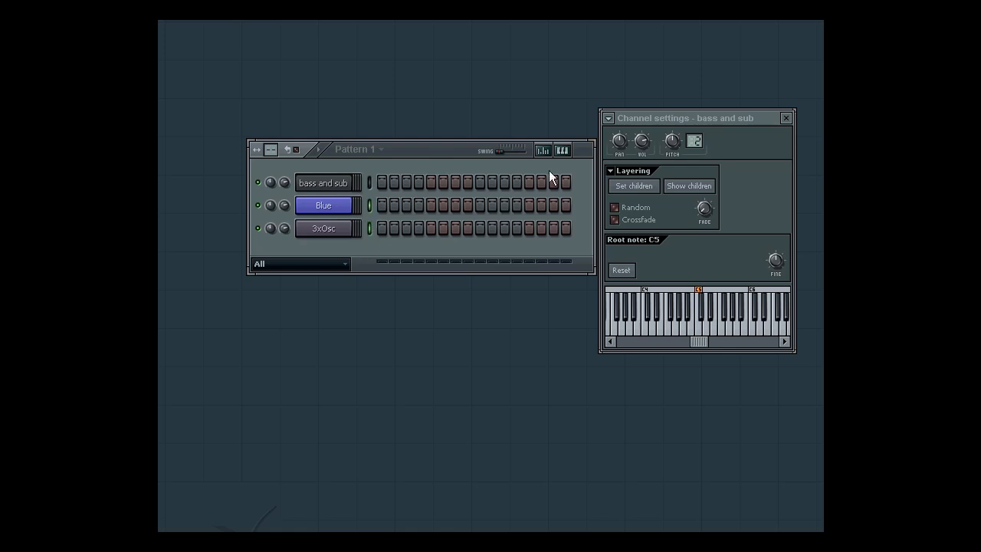
pyautogui.click(642, 199)
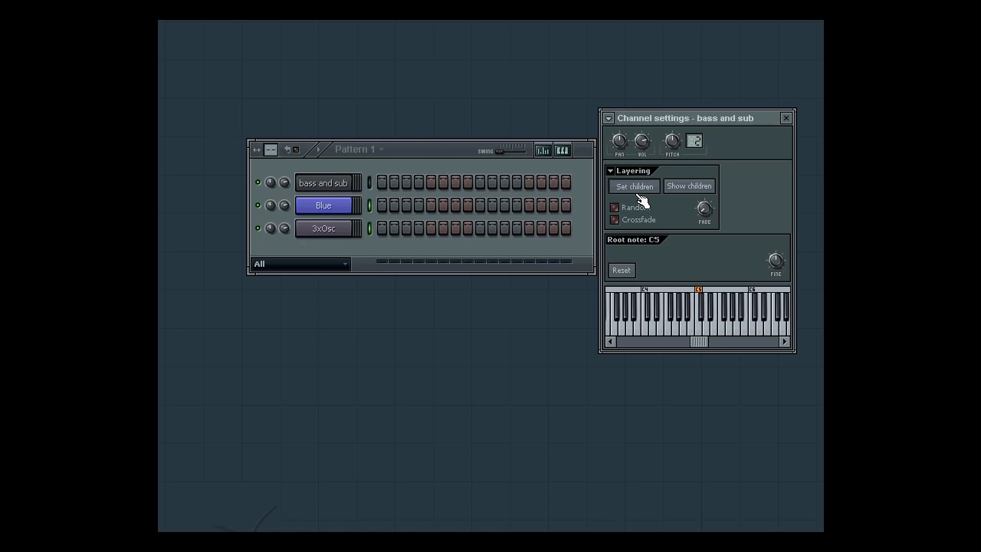
pyautogui.click(369, 184)
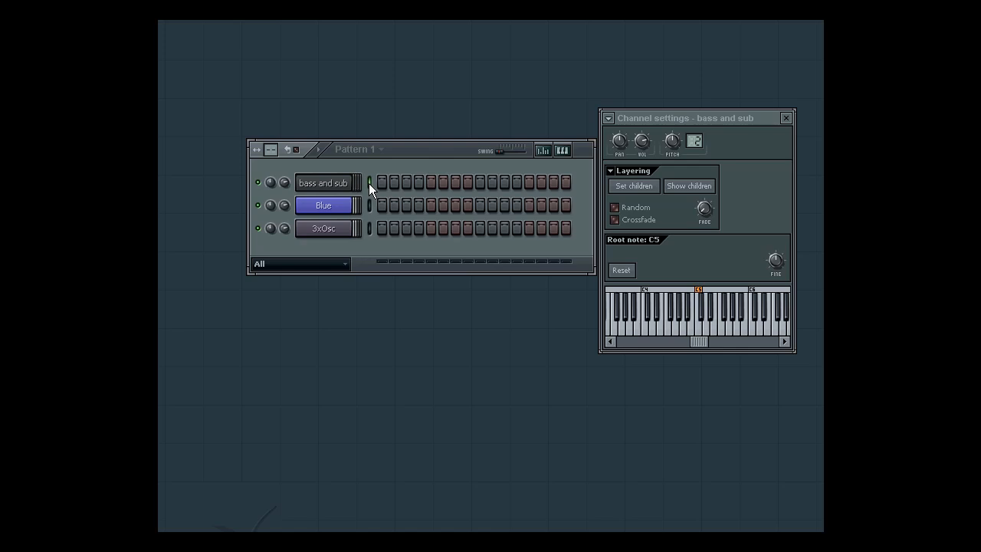
# Route the 3xOsc channel to mixer insert 3
pyautogui.click(337, 229)
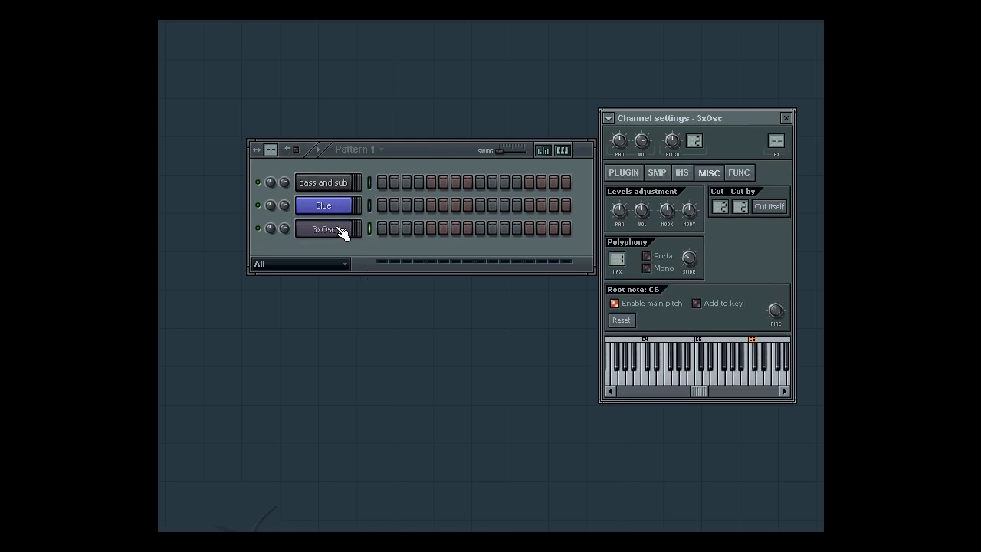
pyautogui.moveTo(784, 136); pyautogui.dragTo(777, 117)
pyautogui.press('F9')
pyautogui.click(785, 118)
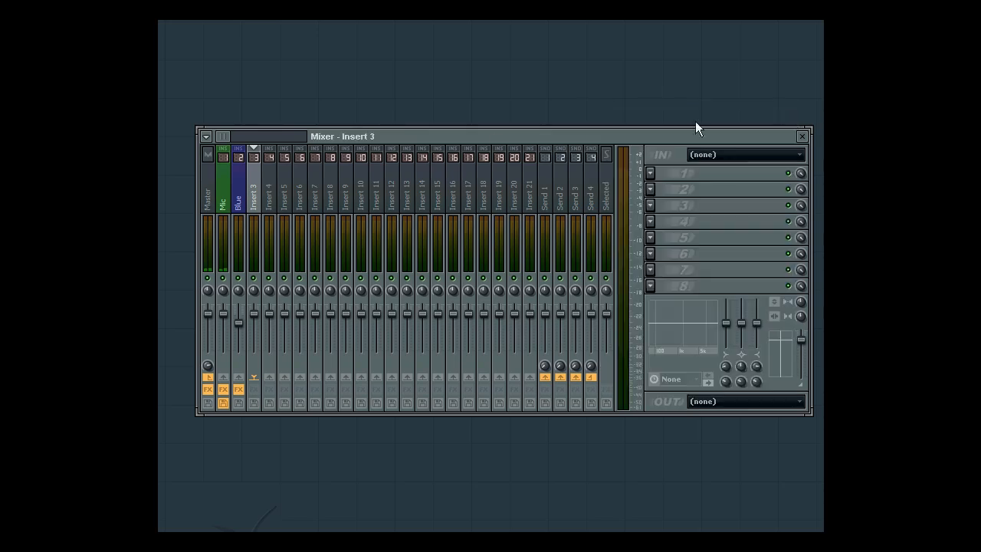
# Rename mixer insert 3 as "Sub" and play a note to test its signal
pyautogui.rightClick(255, 188)
pyautogui.click(334, 264)
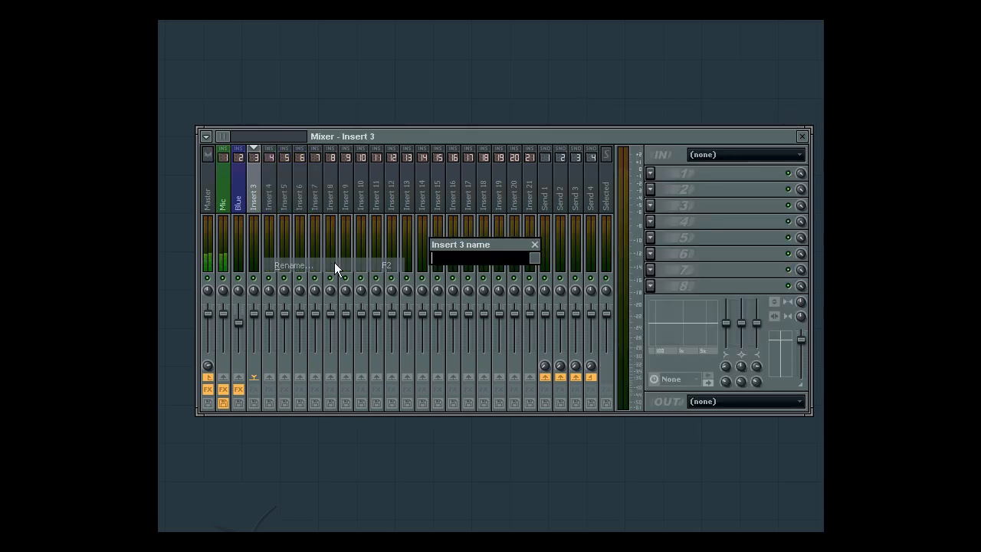
pyautogui.write('Sub')
pyautogui.press('Return')
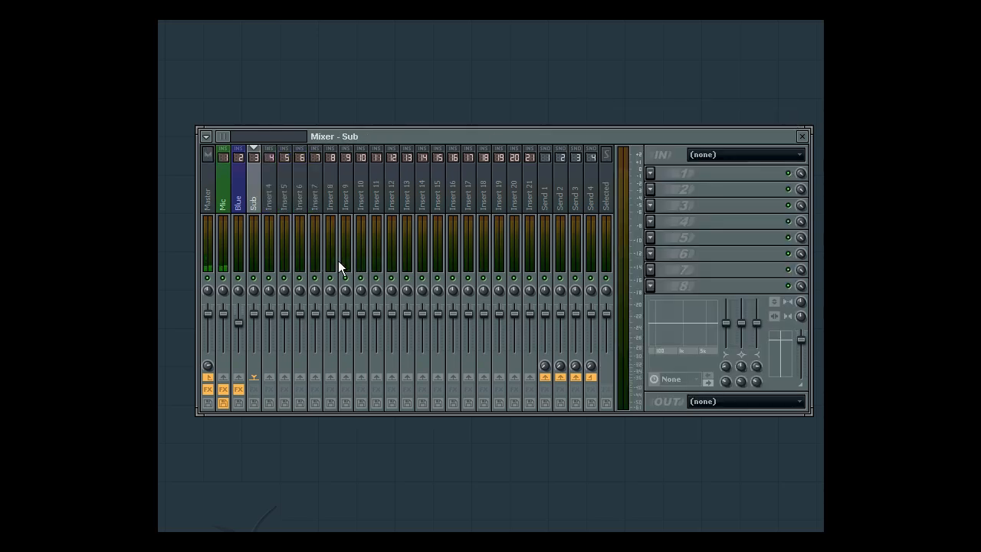
pyautogui.press('z')
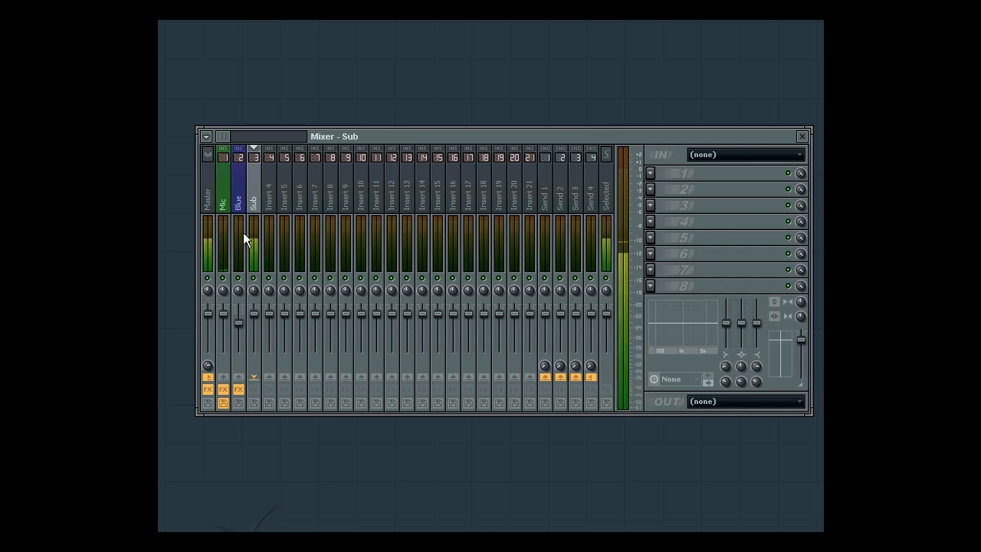
# Load Fruity Parametric EQ 2 into slot 4 of the Sub track and pull bands 7, 6 and 5 down to remove the highs
pyautogui.click(650, 221)
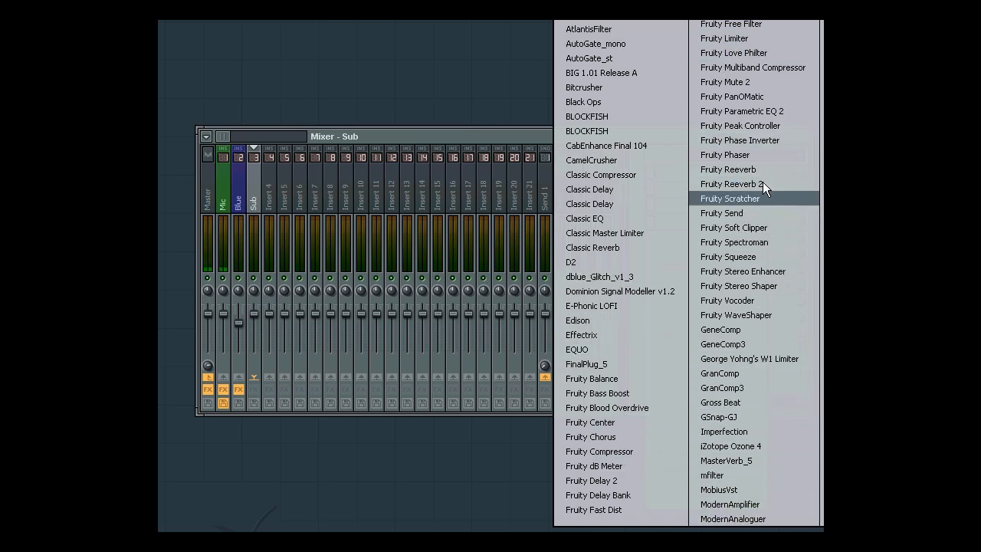
pyautogui.click(768, 110)
pyautogui.moveTo(401, 350); pyautogui.dragTo(201, 420)
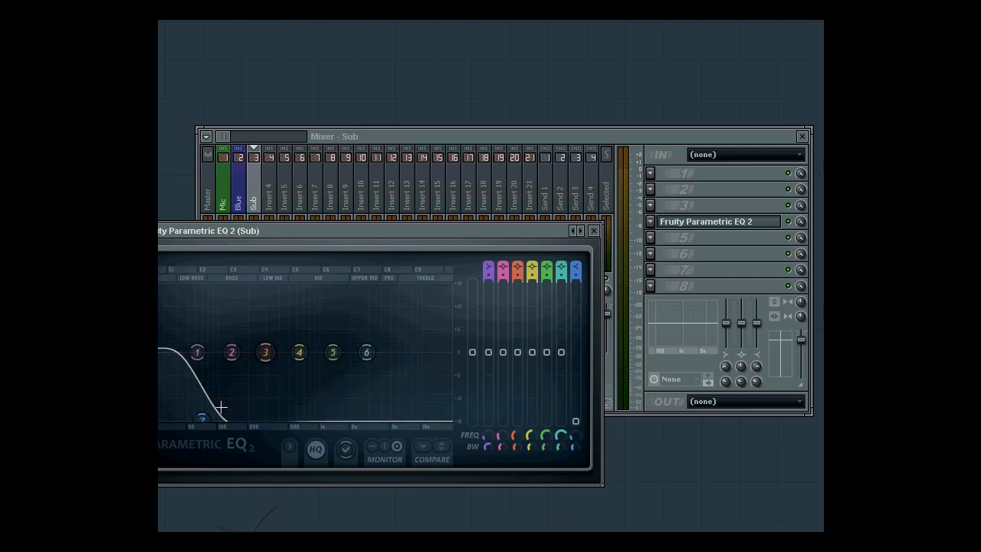
pyautogui.moveTo(211, 418); pyautogui.dragTo(219, 427)
pyautogui.moveTo(366, 352); pyautogui.dragTo(386, 420)
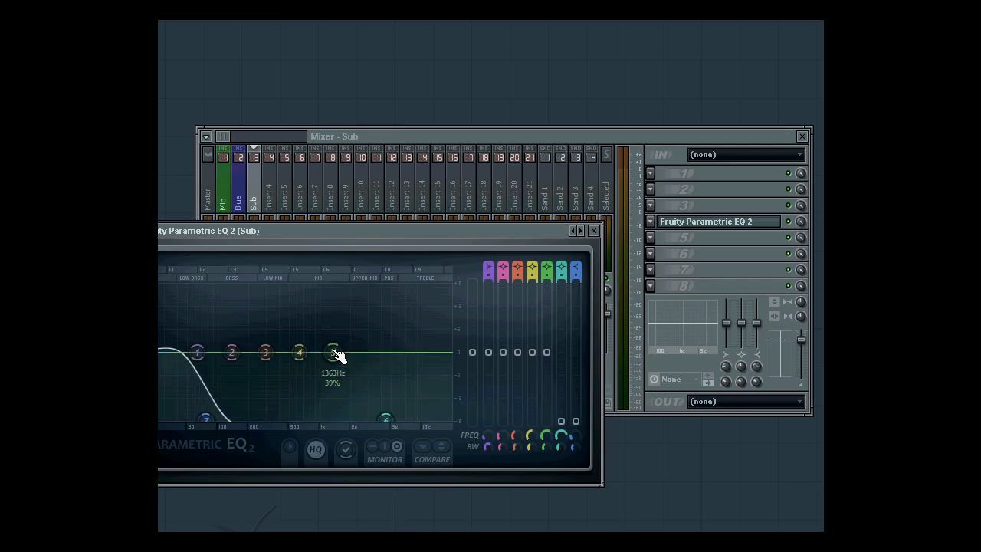
pyautogui.moveTo(334, 354); pyautogui.dragTo(368, 419)
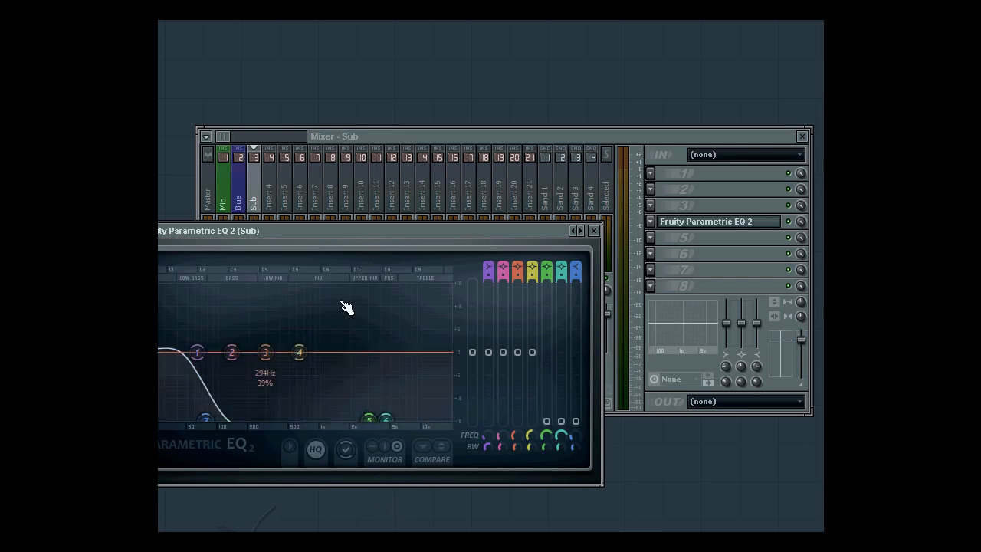
pyautogui.click(594, 230)
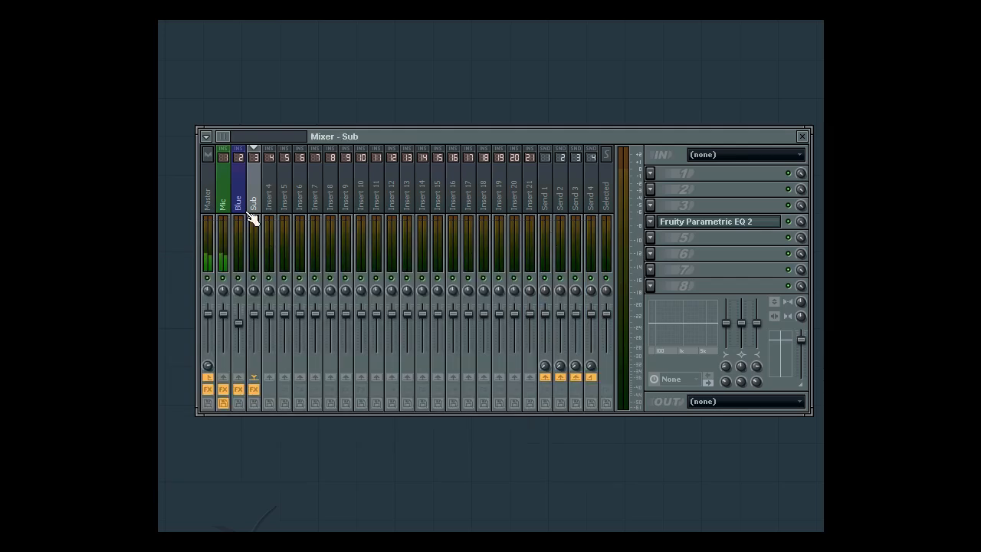
# Raise the Sub track's volume fader slightly to balance it against the Blue track
pyautogui.click(242, 331)
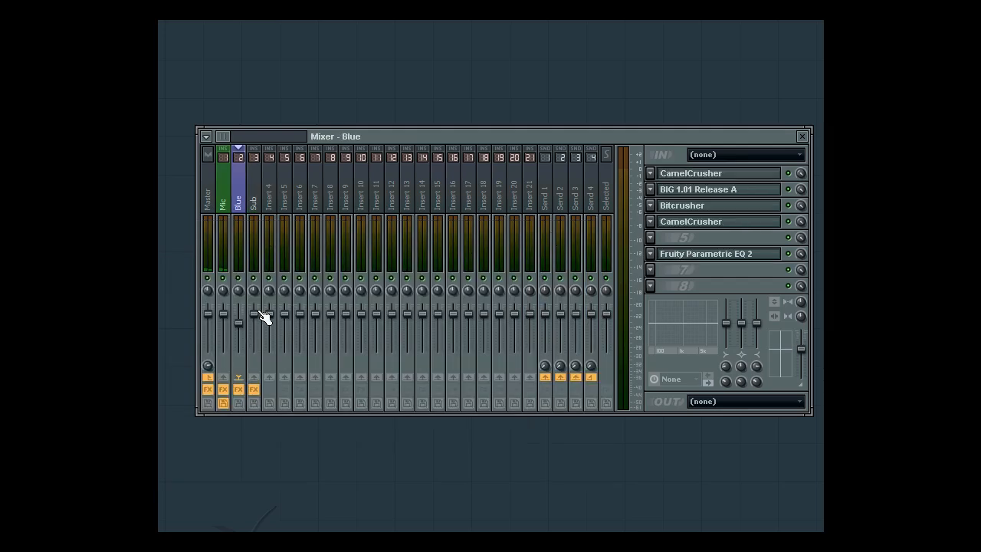
pyautogui.click(258, 316)
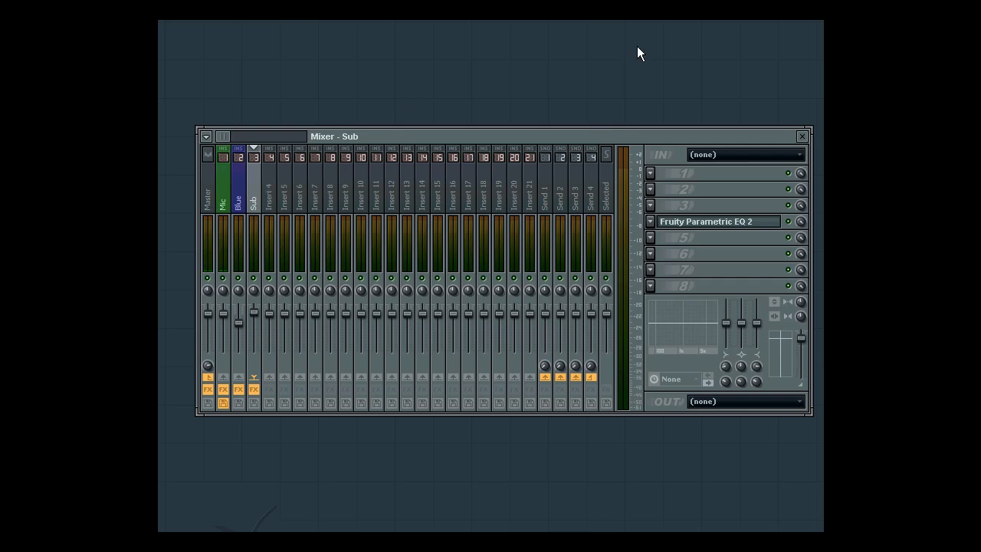
# Select the "bass and sub" layer channel and rebalance its sound by lowering the Blue track's fader and raising the Sub track's fader
pyautogui.press('F6')
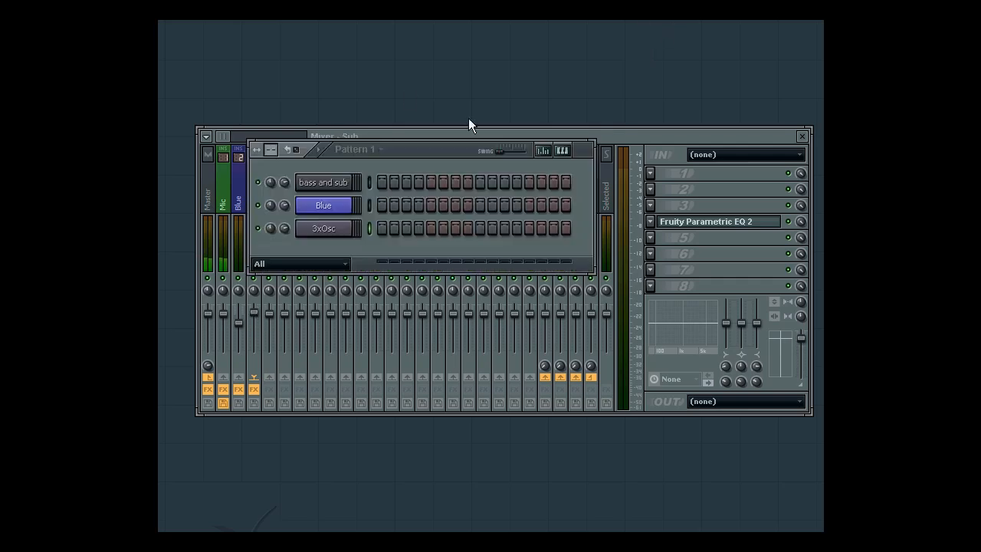
pyautogui.click(371, 183)
pyautogui.click(668, 137)
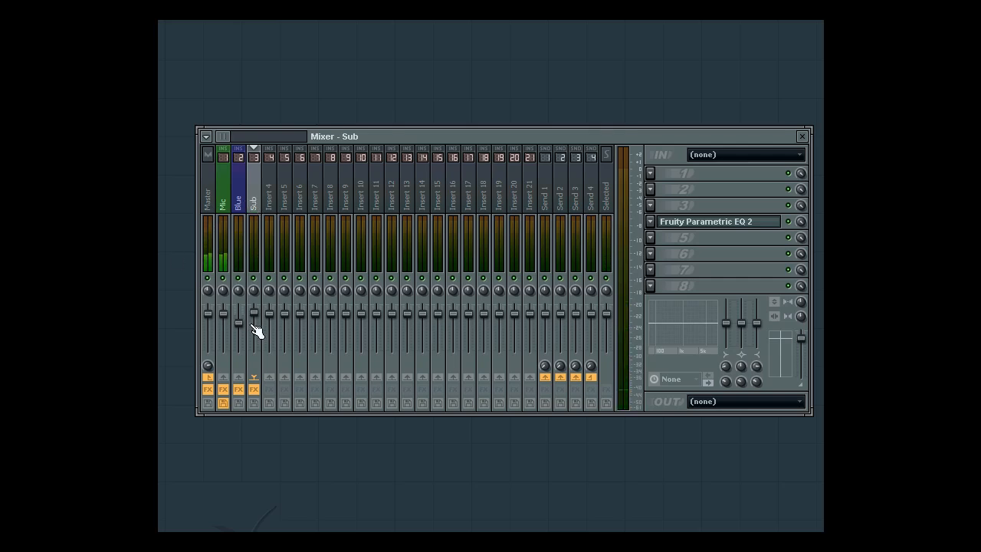
pyautogui.moveTo(244, 330); pyautogui.dragTo(254, 305)
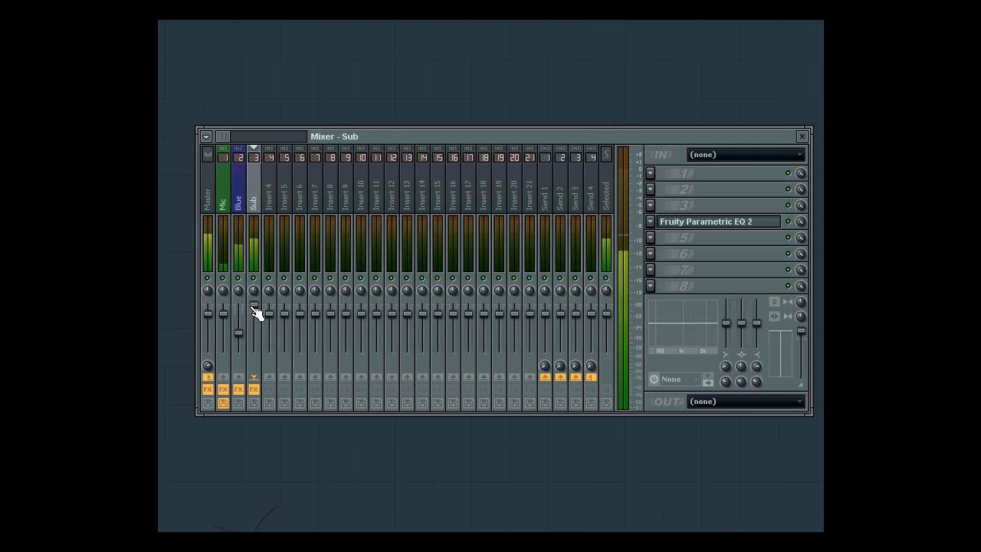
# Review the settings of the BIG 1.01 amp and the second CamelCrusher in the Blue track's effect chain
pyautogui.click(241, 208)
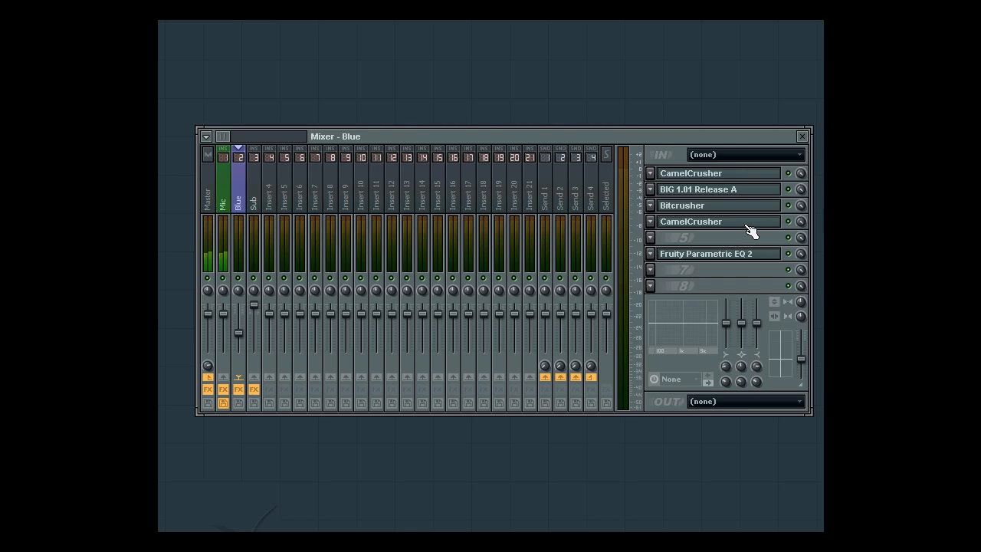
pyautogui.click(705, 192)
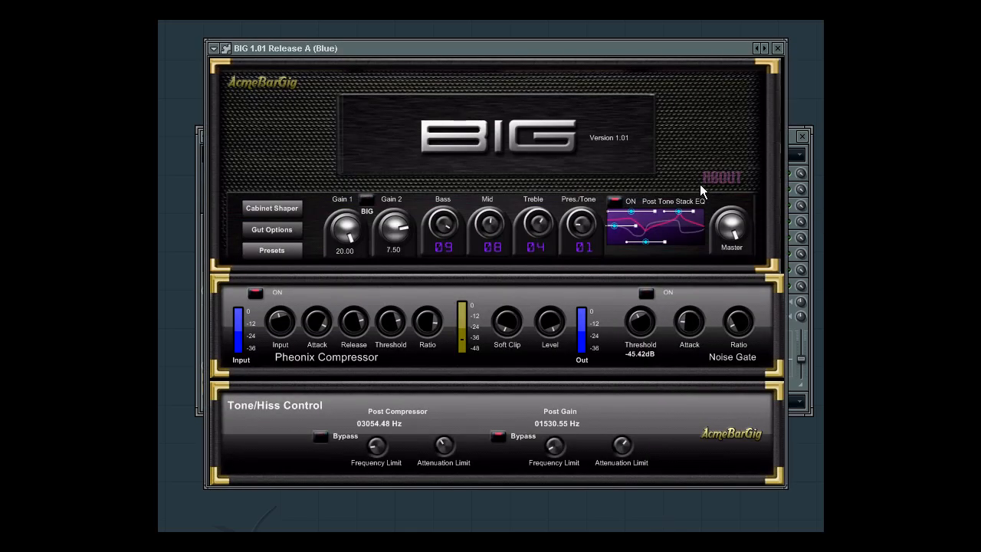
pyautogui.click(777, 47)
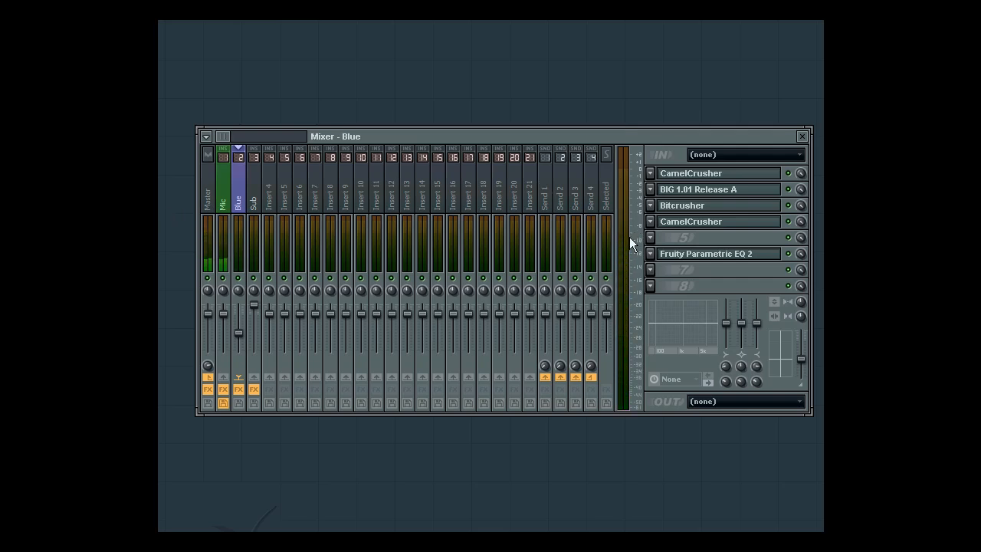
pyautogui.click(701, 222)
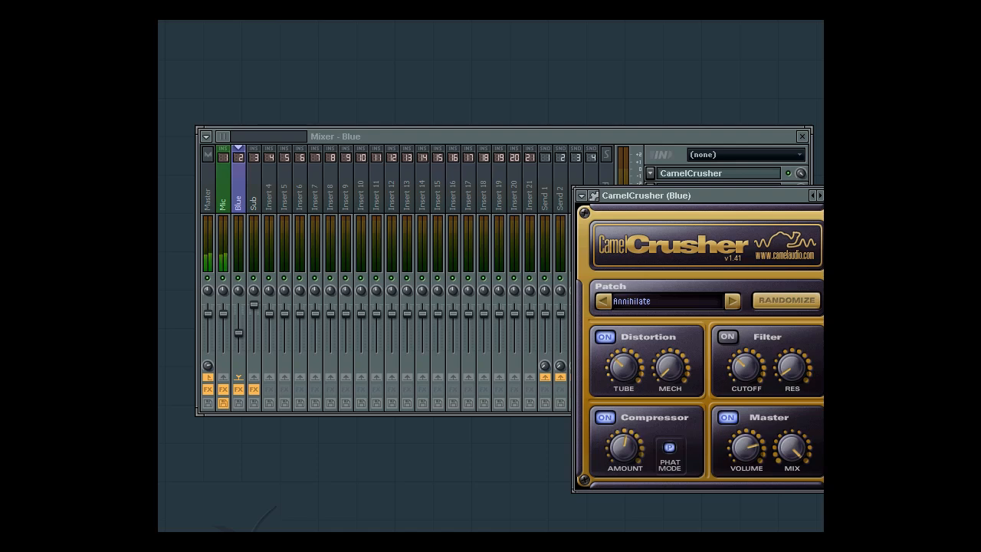
pyautogui.click(833, 195)
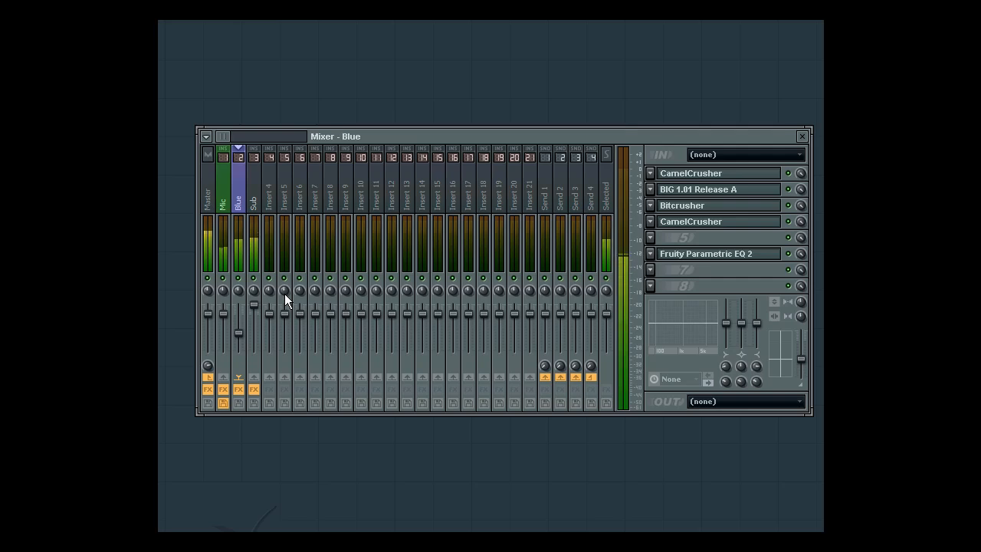
# Open the Edison recorder loaded on the Master track
pyautogui.click(210, 201)
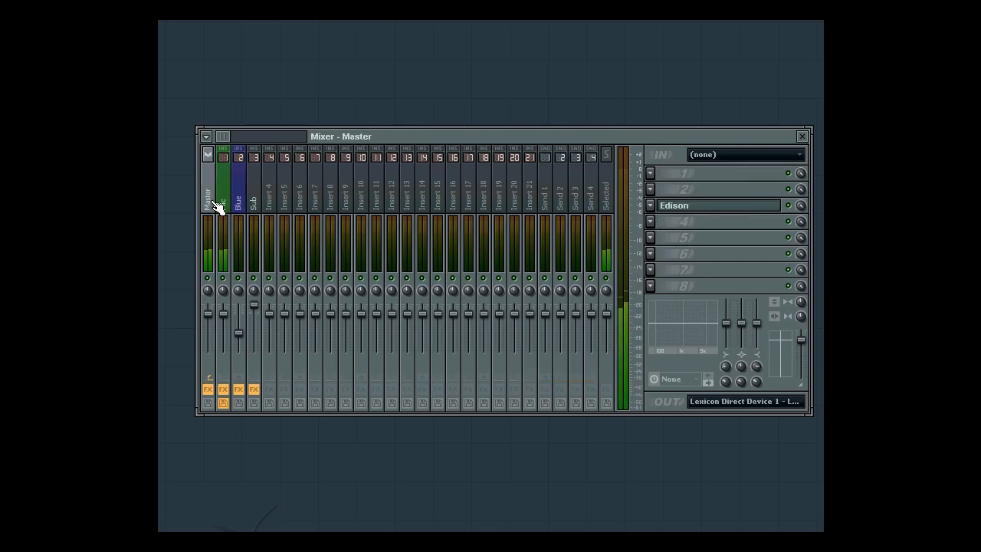
pyautogui.click(770, 207)
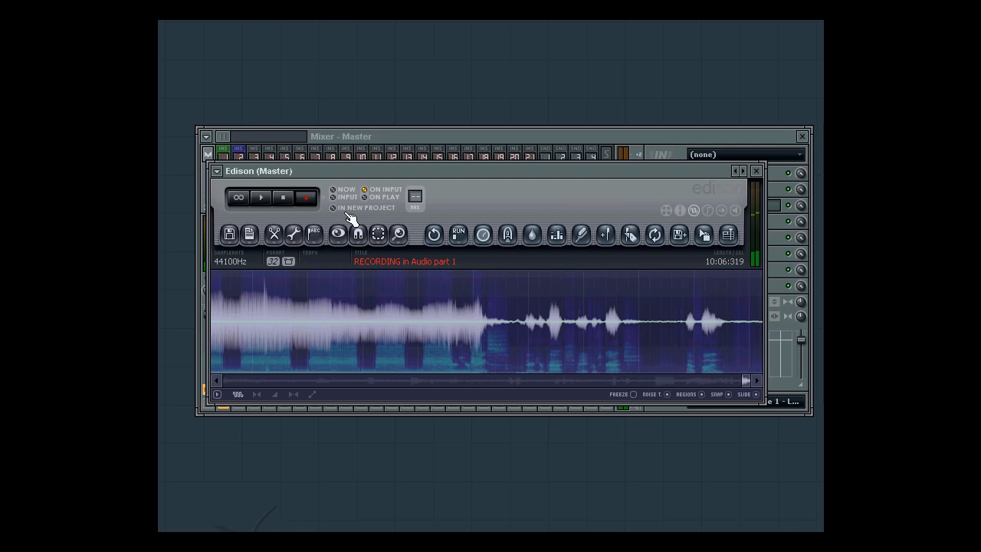